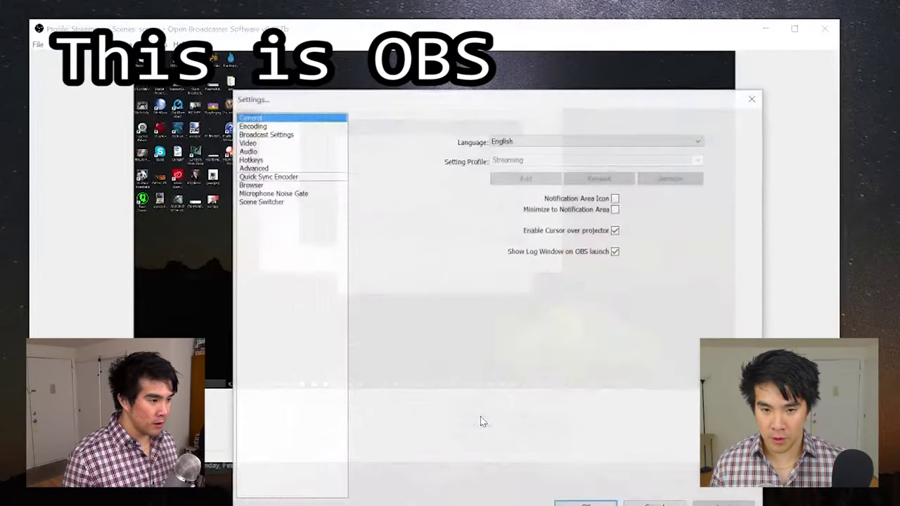
Check the recording file path in Broadcast Settings, then review the Video and Advanced settings pages
drag(436, 111, 671, 336)
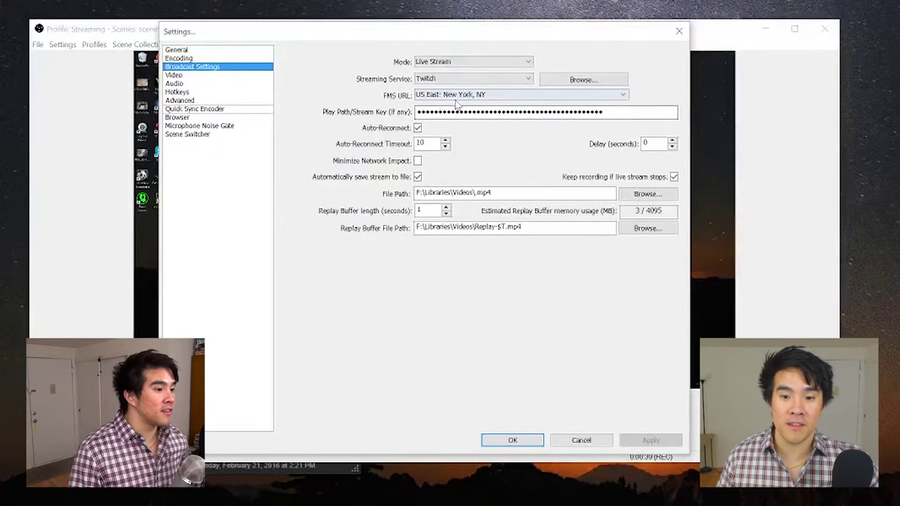
click(475, 192)
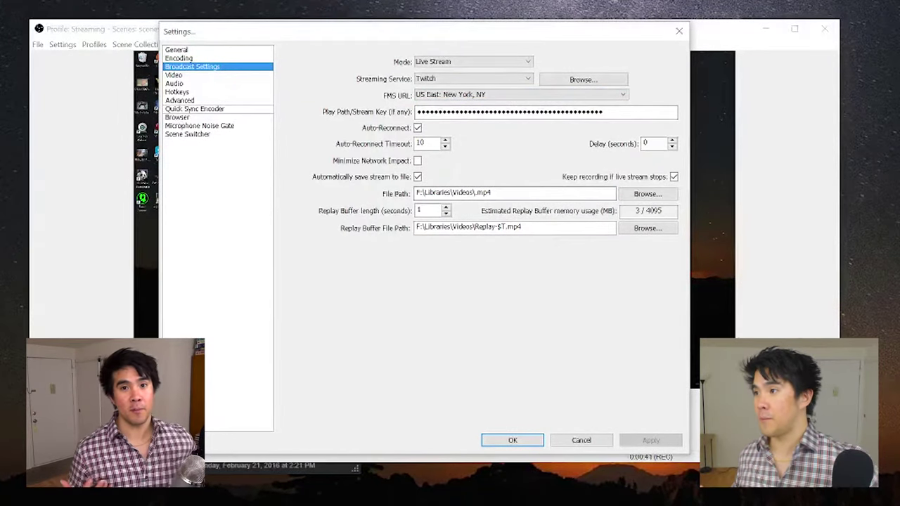
drag(475, 192, 492, 192)
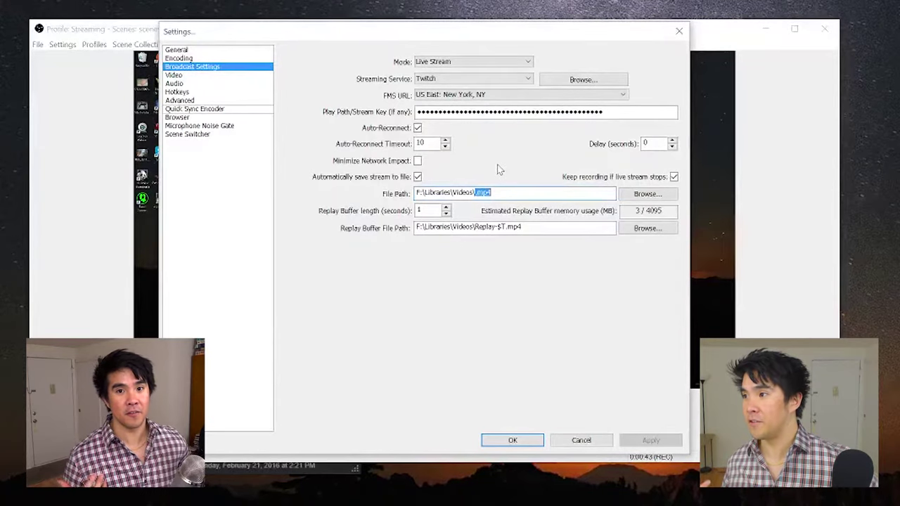
key(Right)
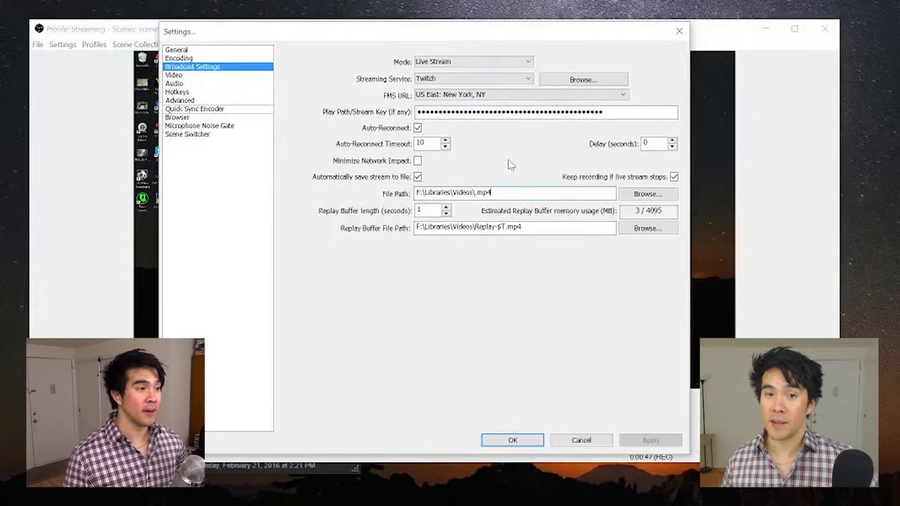
click(211, 76)
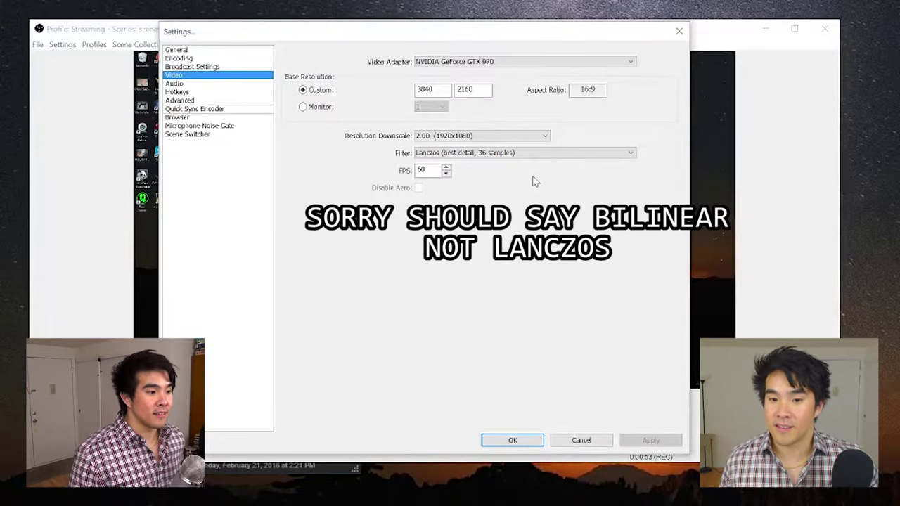
click(180, 100)
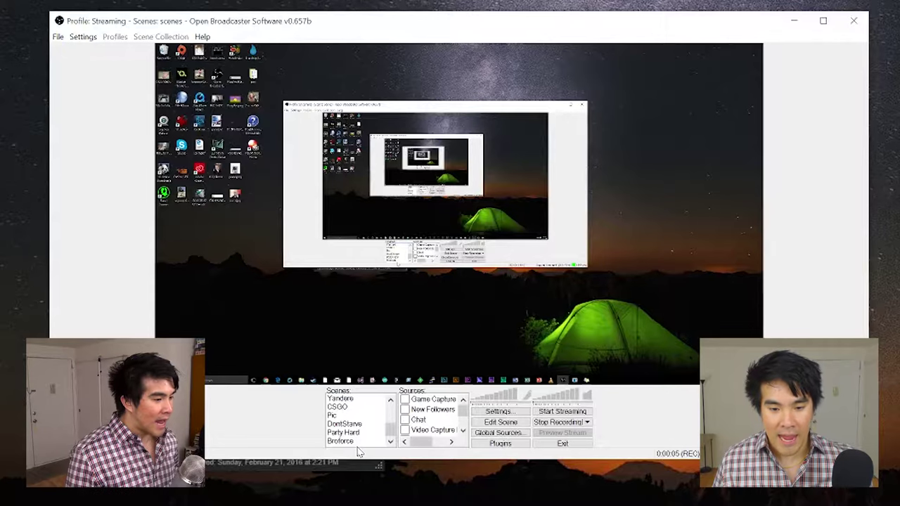
Add a new scene named 'Nuclear Throne 1'
right_click(356, 447)
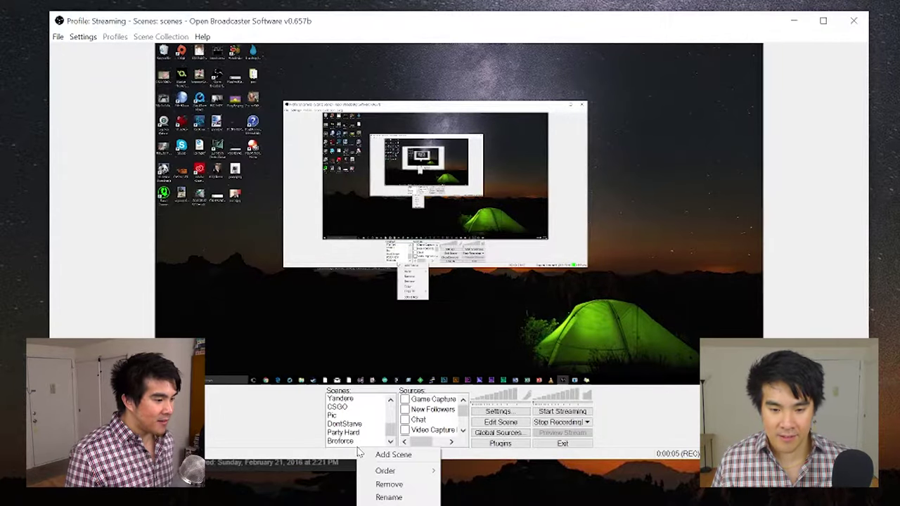
click(373, 455)
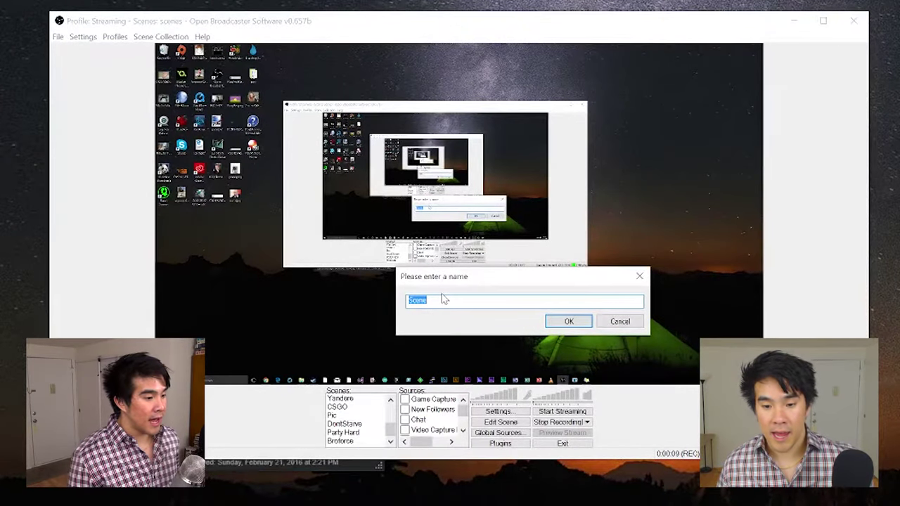
text(Nuclear Throne 1)
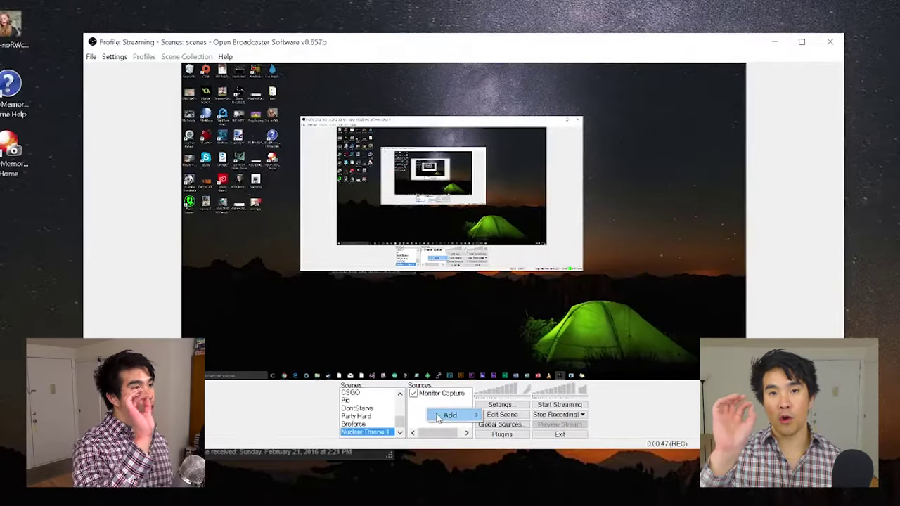
Add a Game Capture source to the scene, keeping its default name
right_click(426, 409)
mouse_move(464, 415)
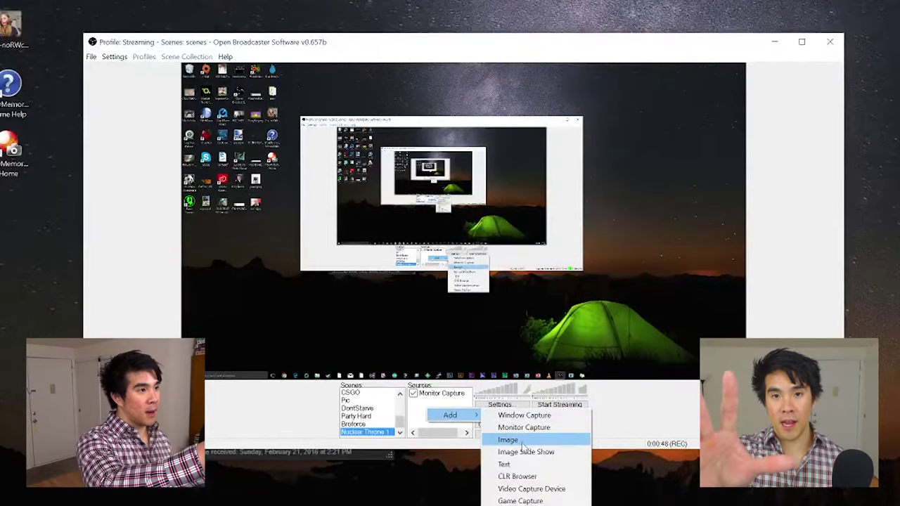
click(523, 501)
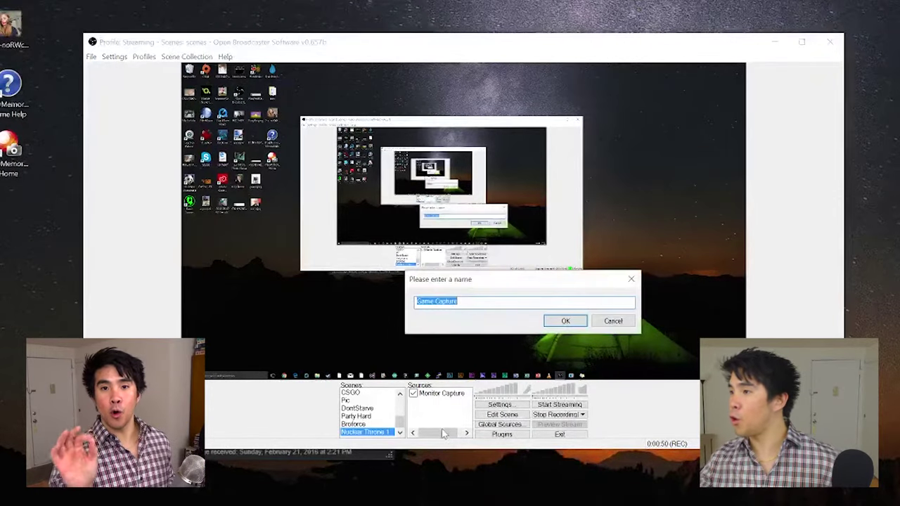
click(569, 322)
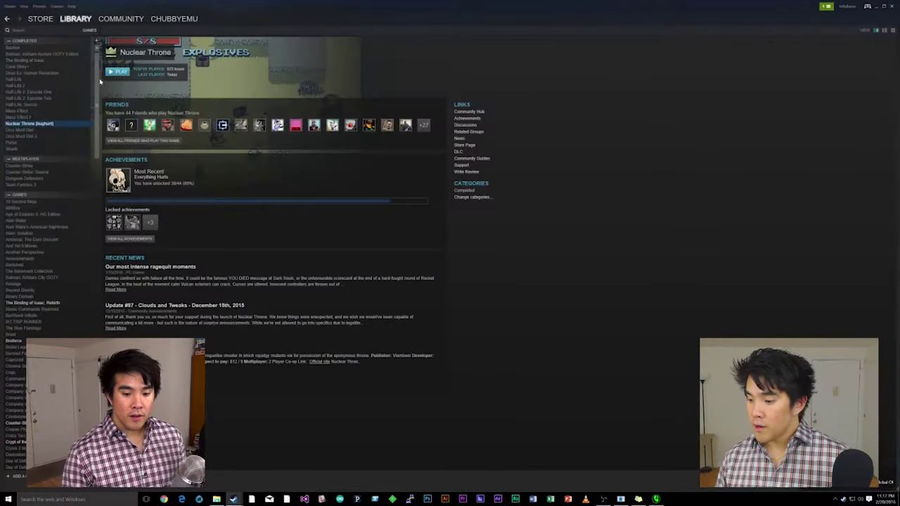
Launch Nuclear Throne from the Steam library
click(116, 72)
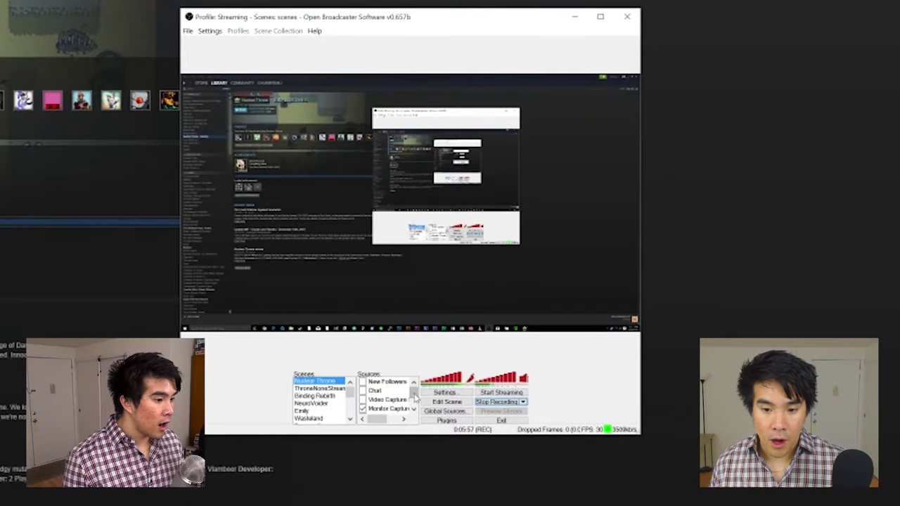
scroll(519, 314, down, 1)
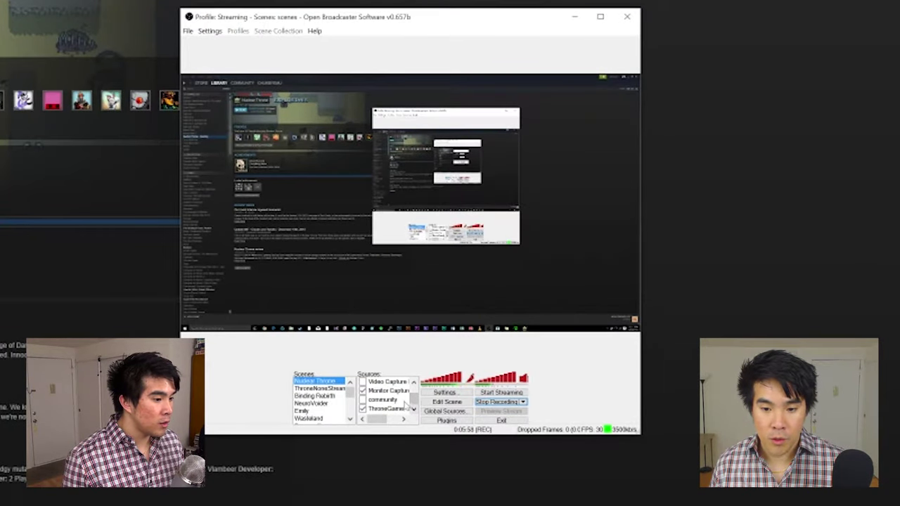
Add a Game Capture source that captures the Nuclear Throne application
right_click(404, 402)
mouse_move(450, 408)
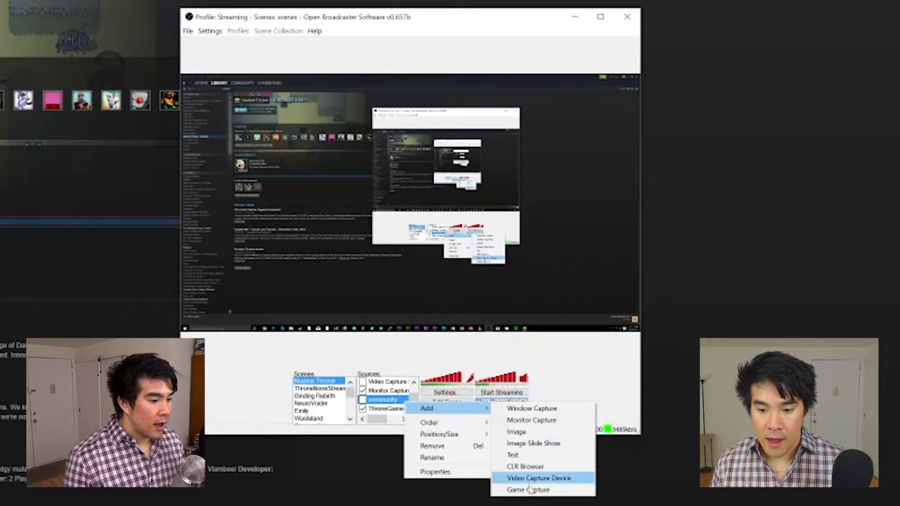
click(528, 489)
click(320, 309)
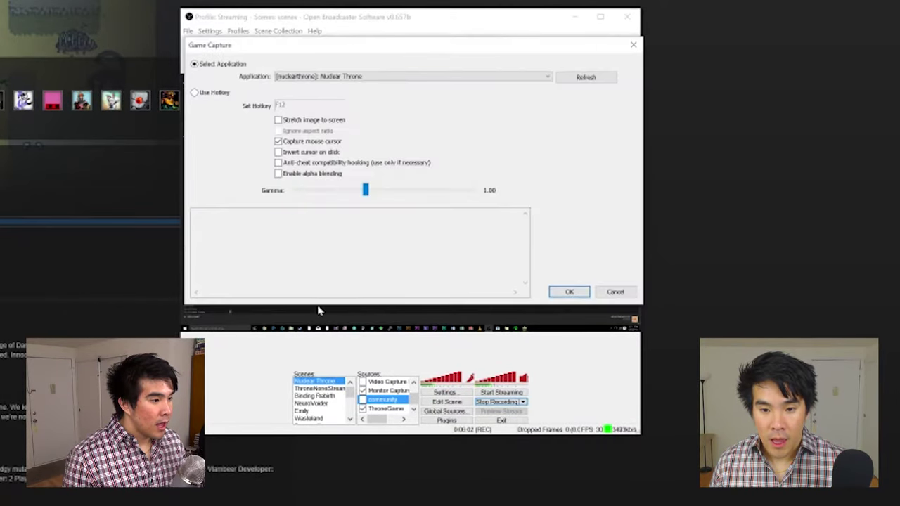
click(325, 77)
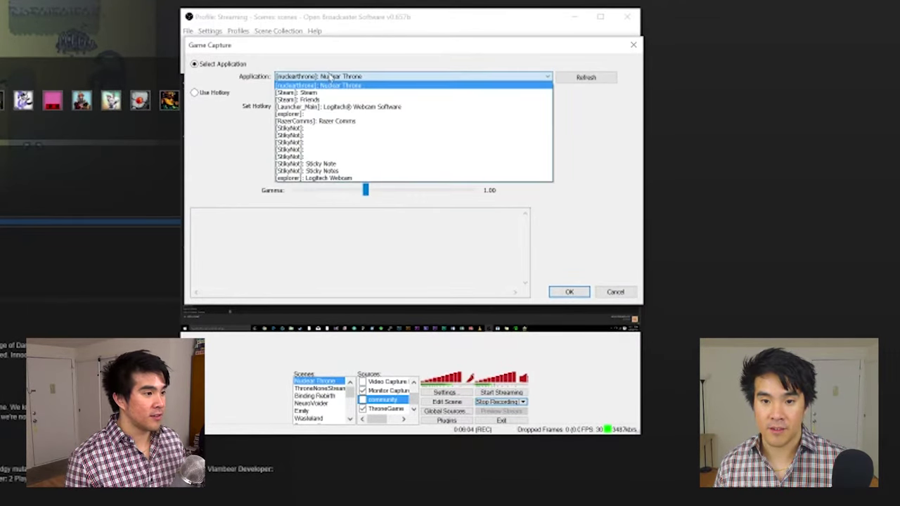
click(328, 77)
click(566, 291)
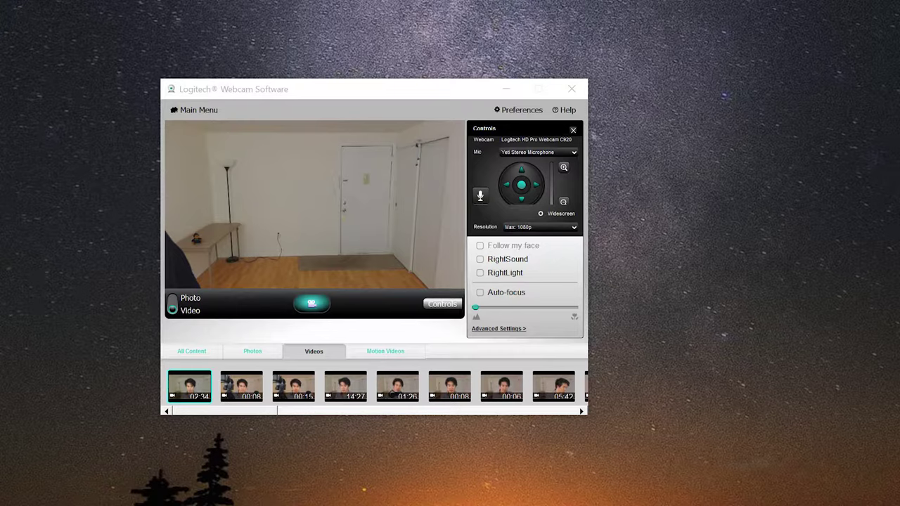
Set the webcam mic to Yeti Stereo Microphone, keeping resolution at Max 1080p
click(566, 152)
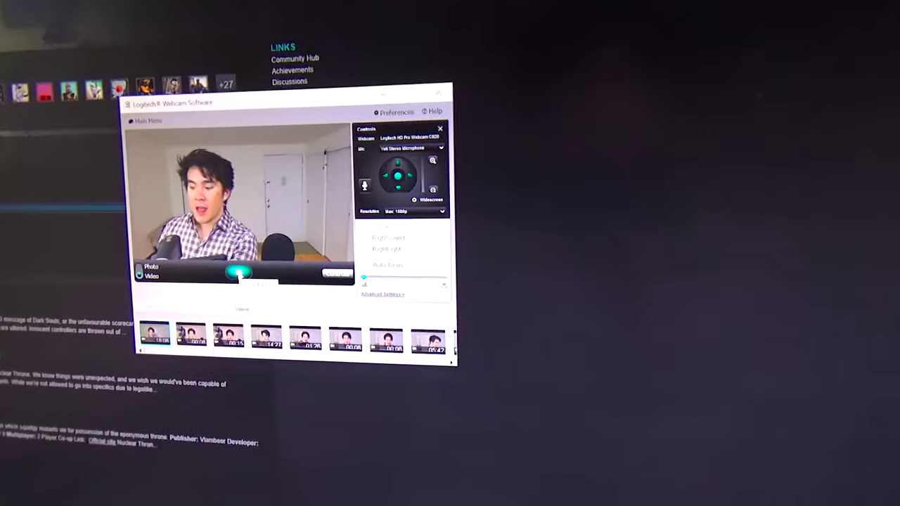
Start recording video from the C920 webcam
click(232, 270)
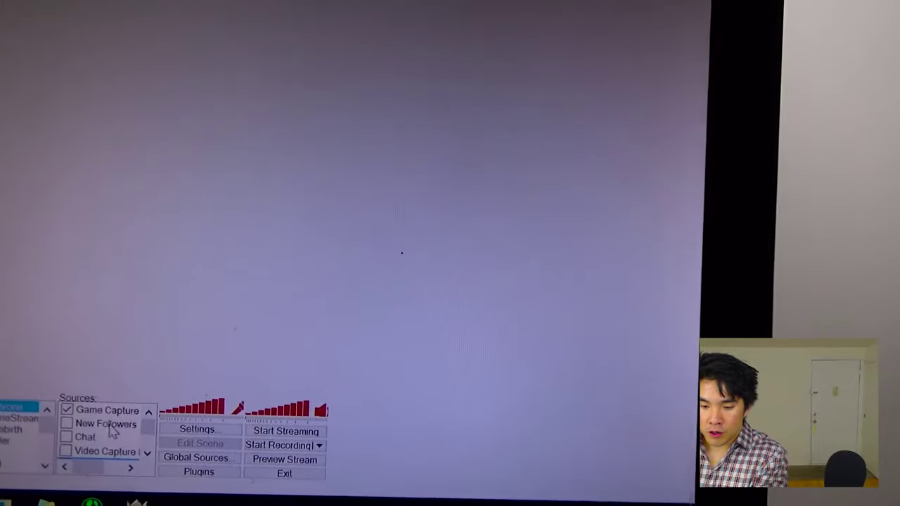
Start recording the Nuclear Throne scene in OBS
scroll(52, 372, down, 1)
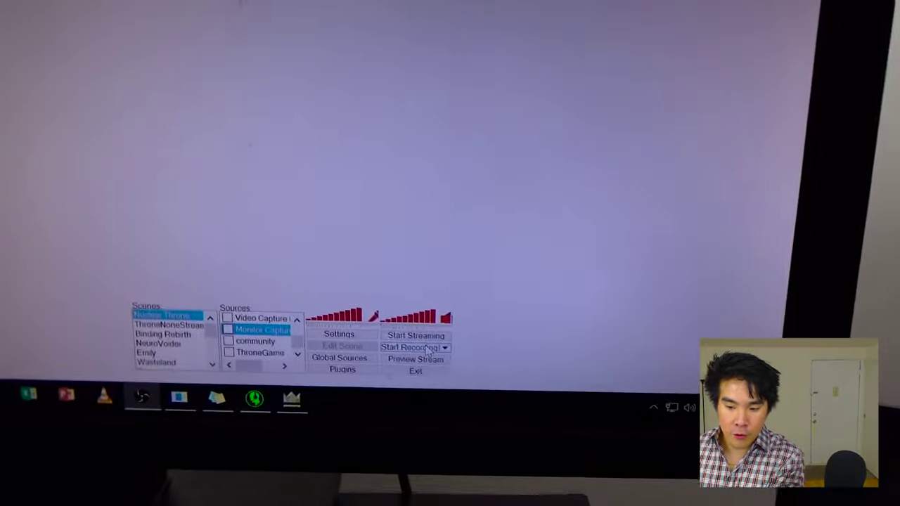
click(431, 339)
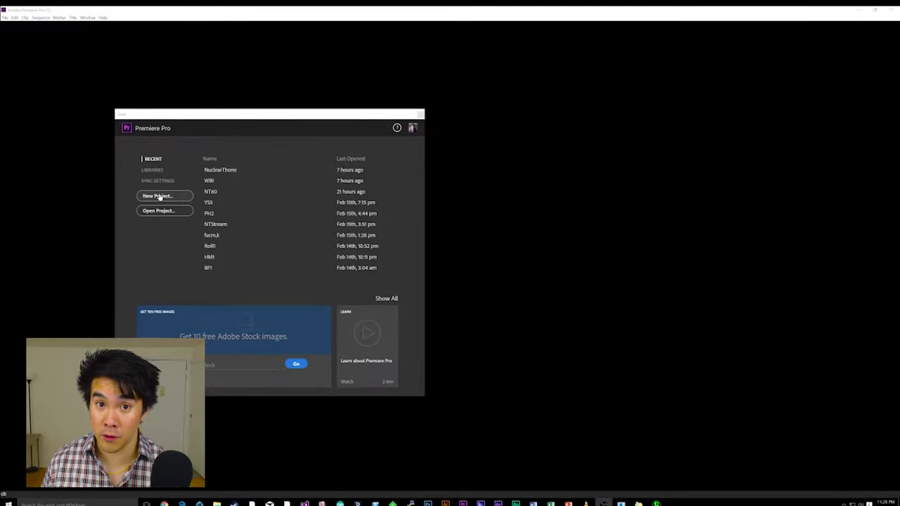
Create a new empty project named NucThrone
click(160, 196)
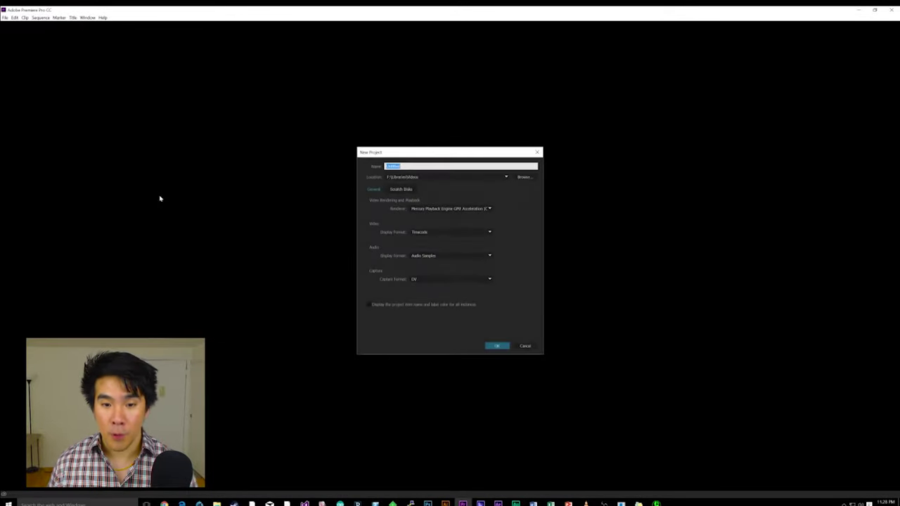
text(N)
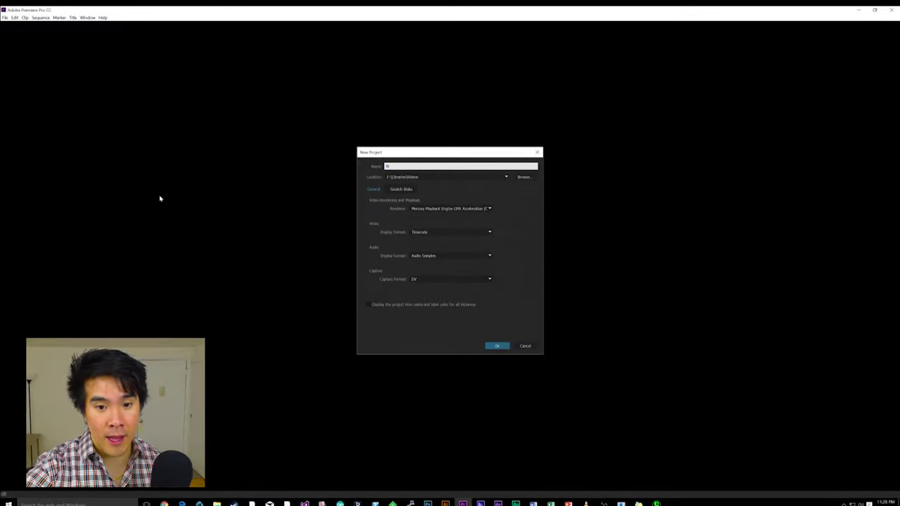
text(ewThrone)
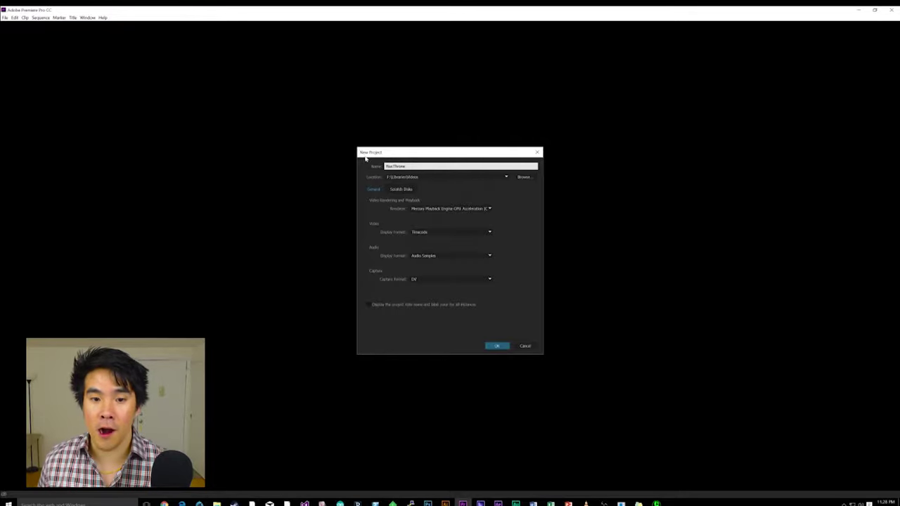
click(497, 347)
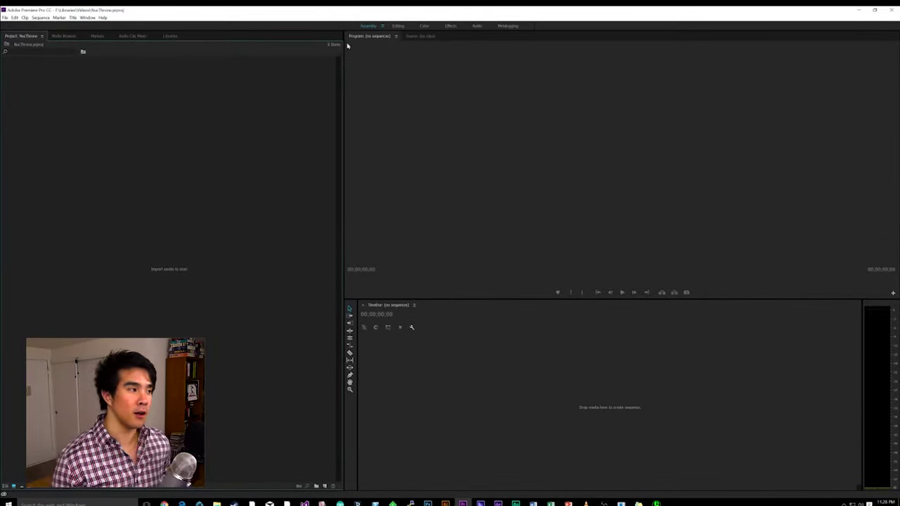
key(super+e)
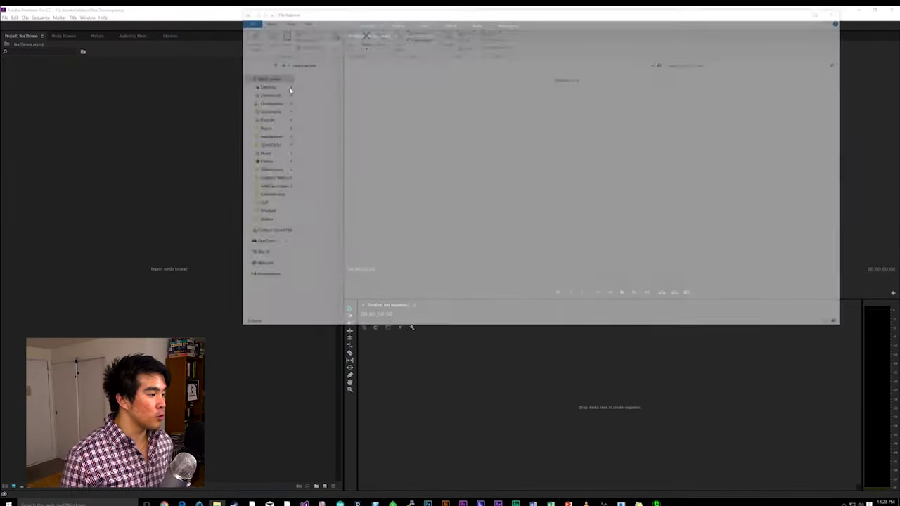
click(259, 162)
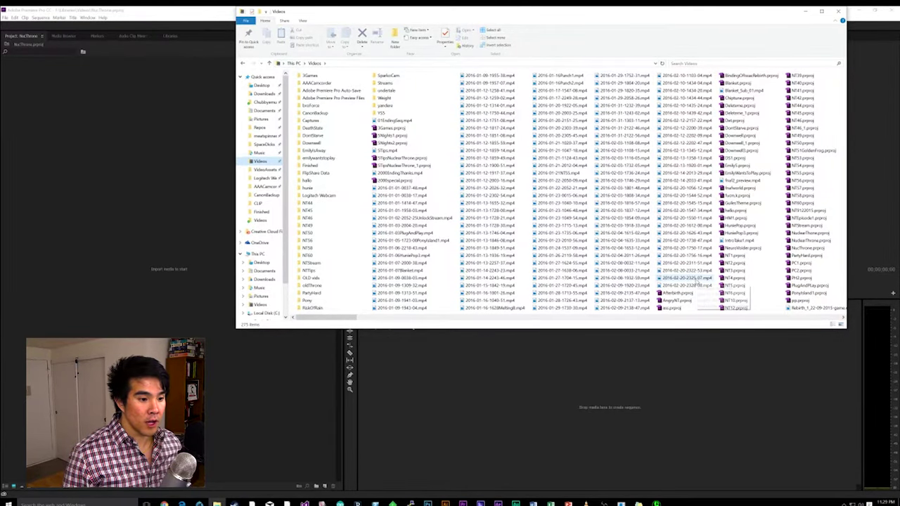
scroll(696, 280, right, 3)
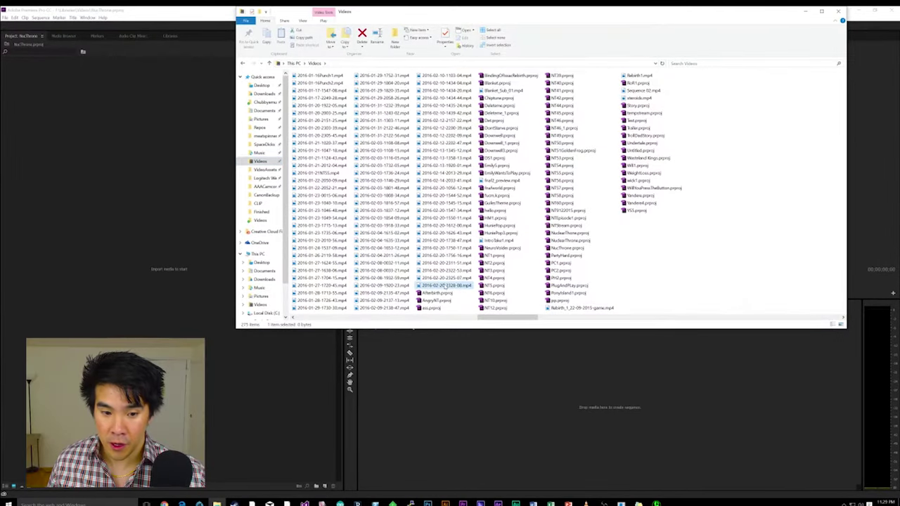
double_click(447, 278)
key(alt+F4)
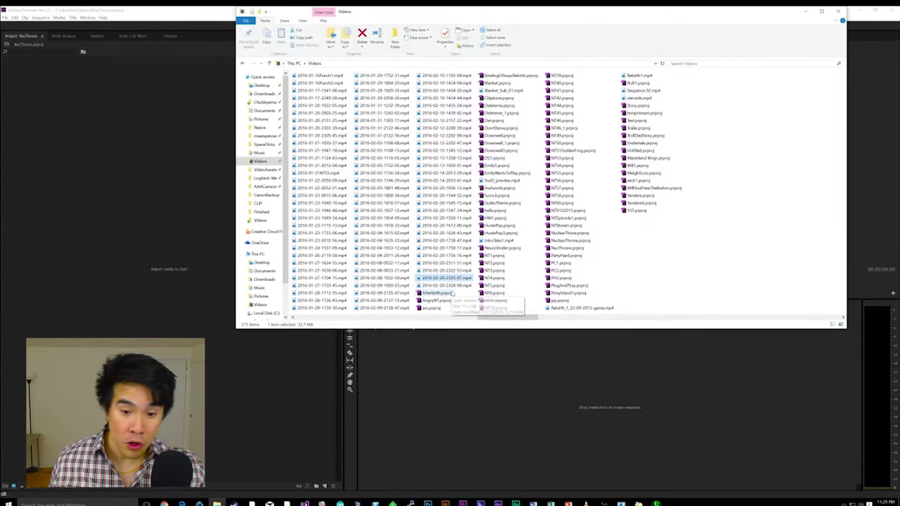
drag(447, 279, 114, 224)
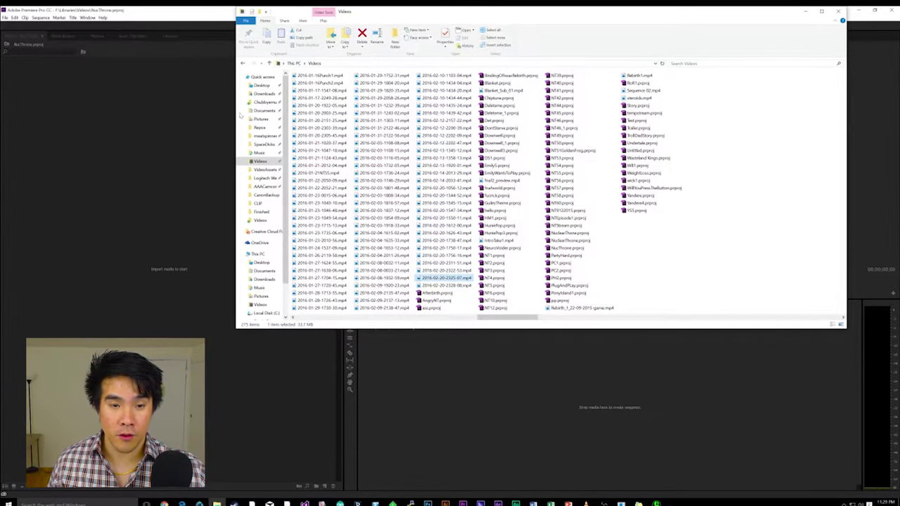
Import the webcam clip Video 320.mp4 from the Logitech Webcam folder
scroll(399, 220, up, 5)
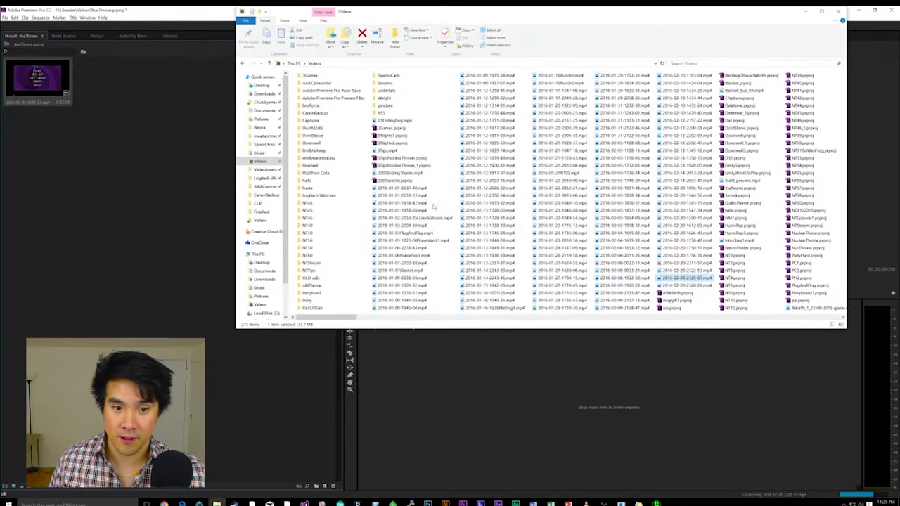
double_click(326, 198)
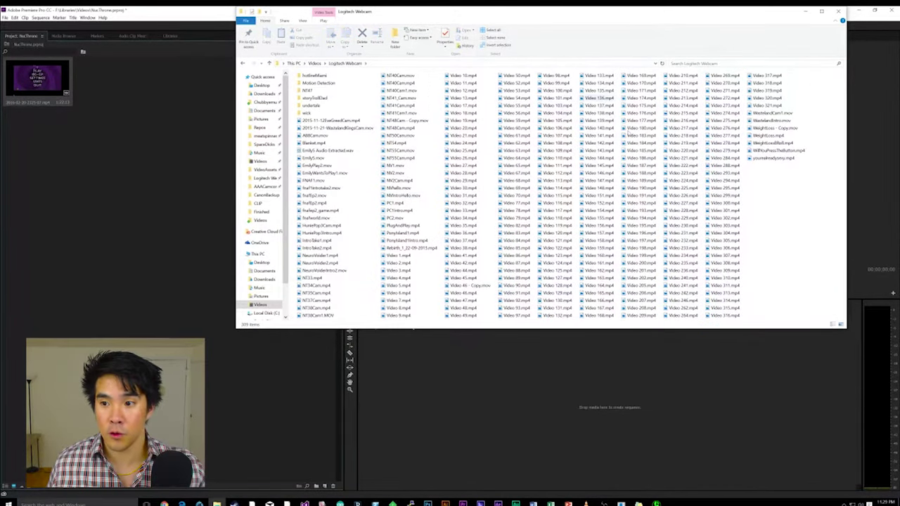
click(766, 98)
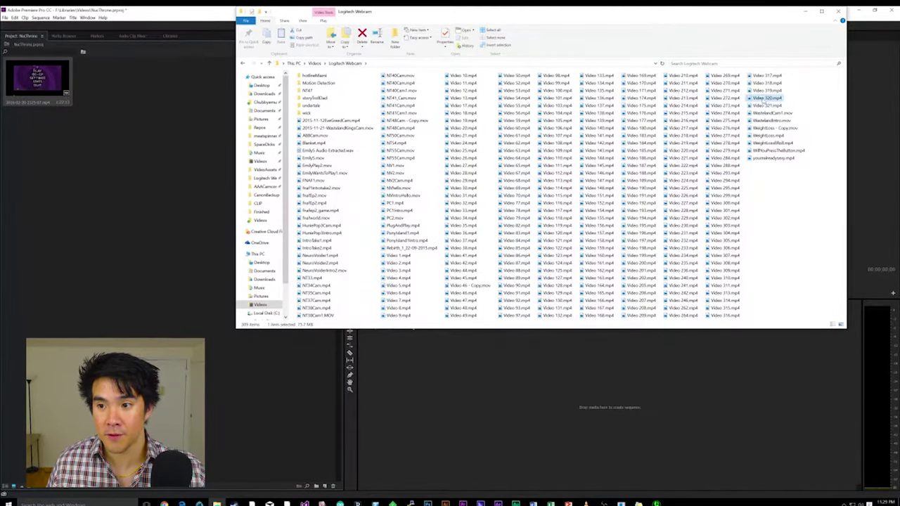
drag(764, 99, 140, 207)
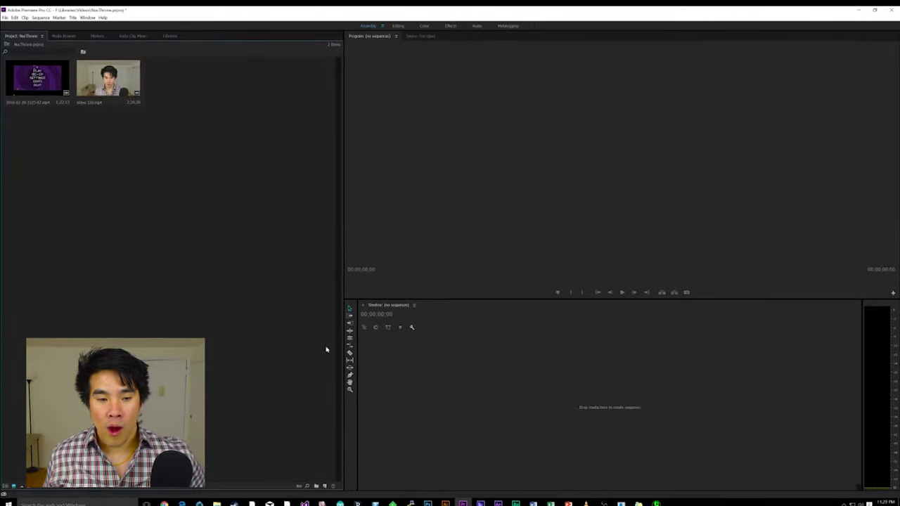
drag(31, 77, 488, 424)
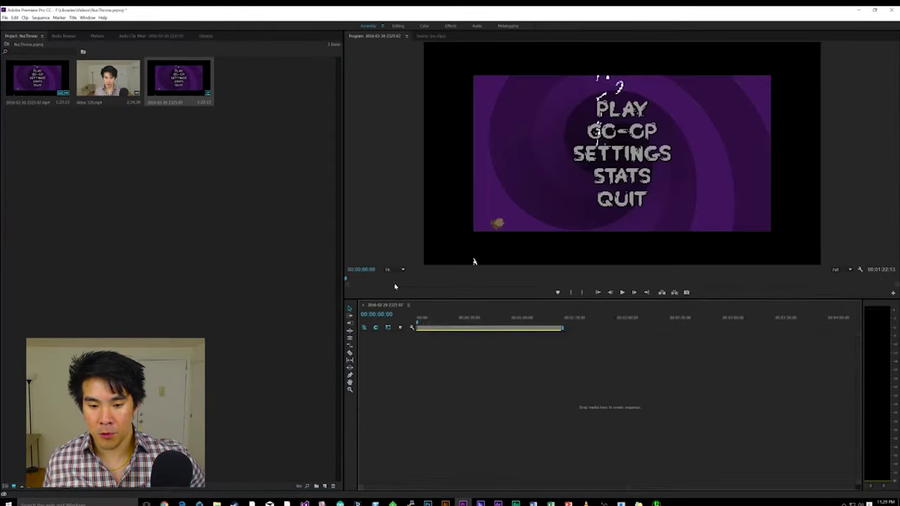
scroll(450, 418, up, 5)
scroll(382, 413, up, 3)
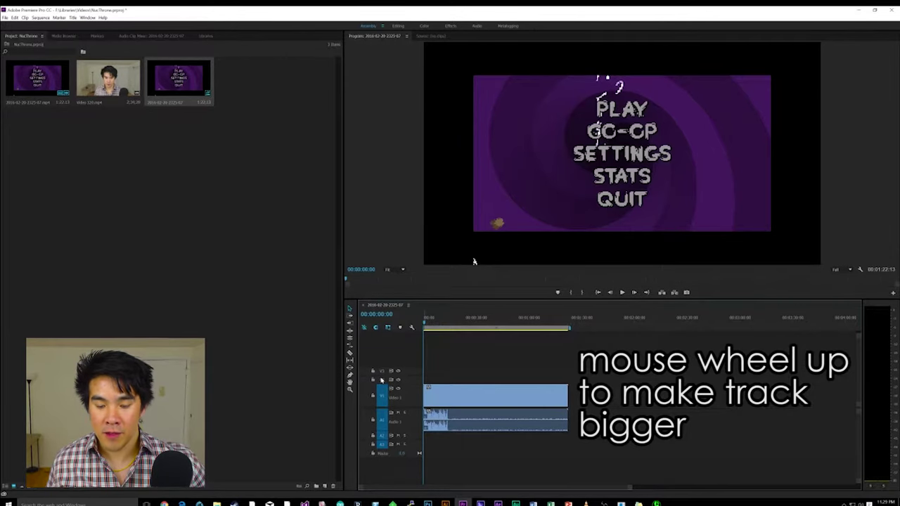
scroll(381, 376, up, 4)
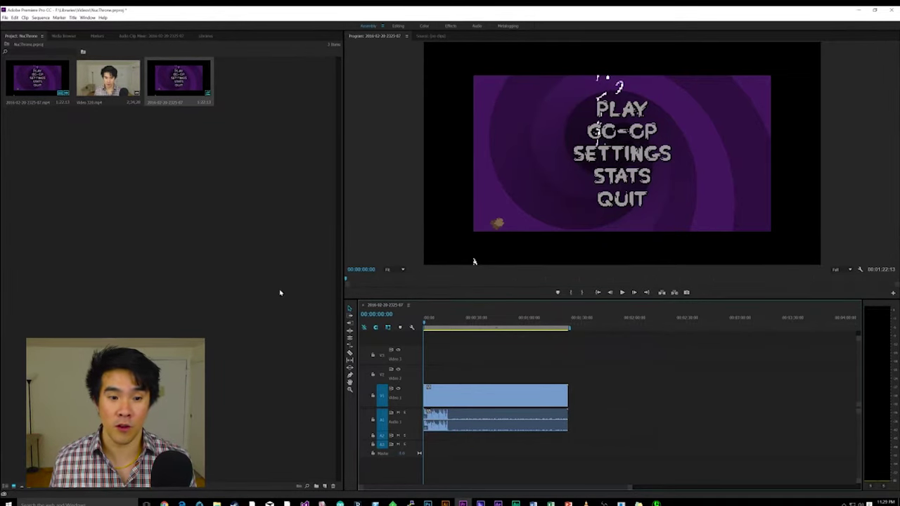
click(442, 401)
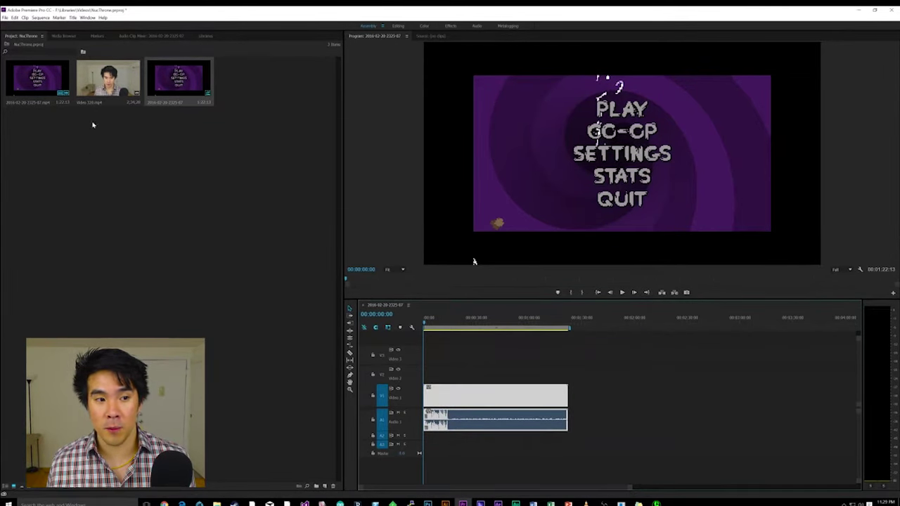
click(106, 79)
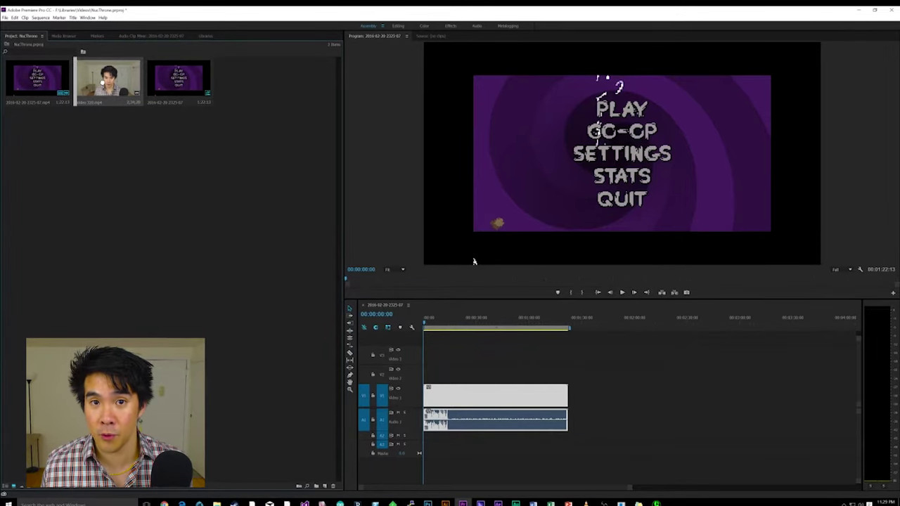
Drop Video 320.mp4 onto V2/A2 at the sequence start, above the gameplay clip, and select it
drag(473, 262, 422, 372)
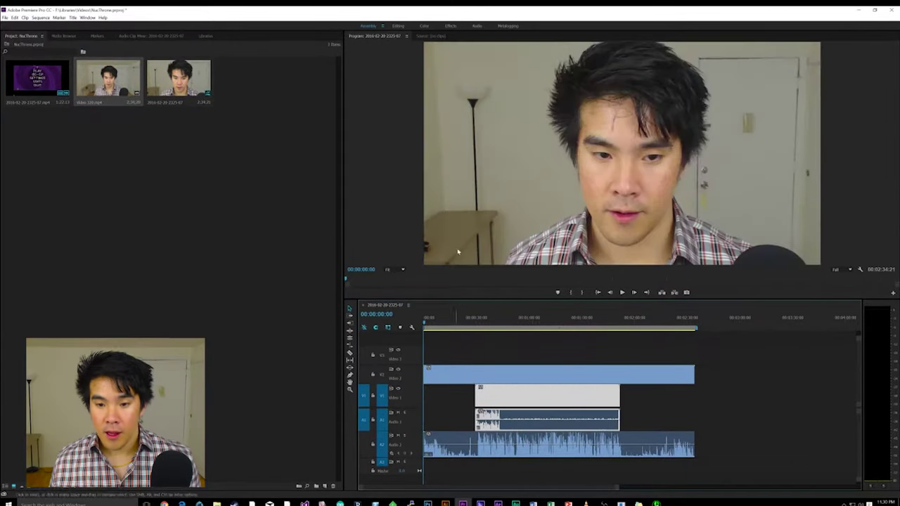
click(466, 379)
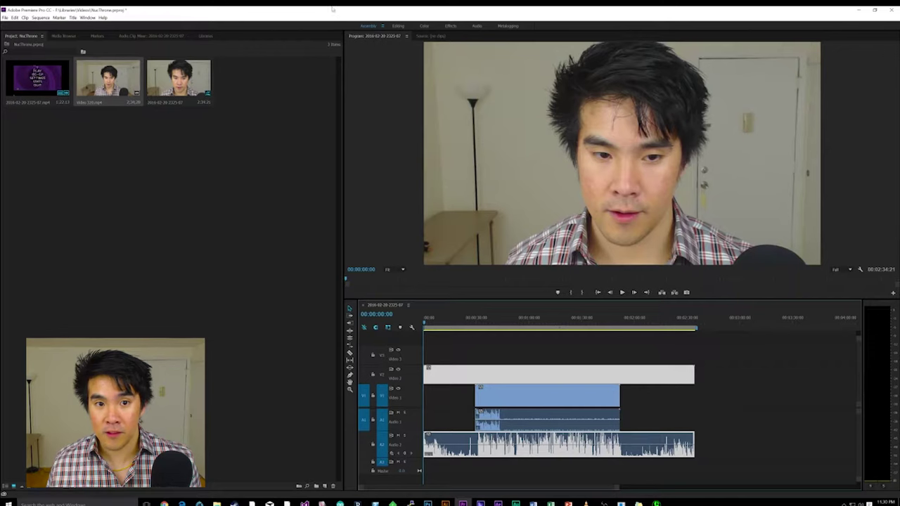
click(450, 25)
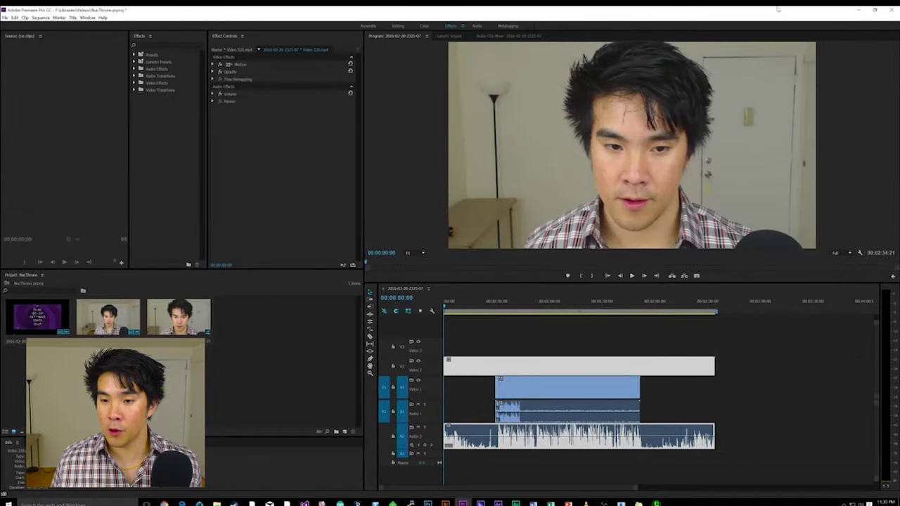
Scale the Video 320.mp4 webcam clip down to about 25 and check it at 00:00:36:12
click(242, 66)
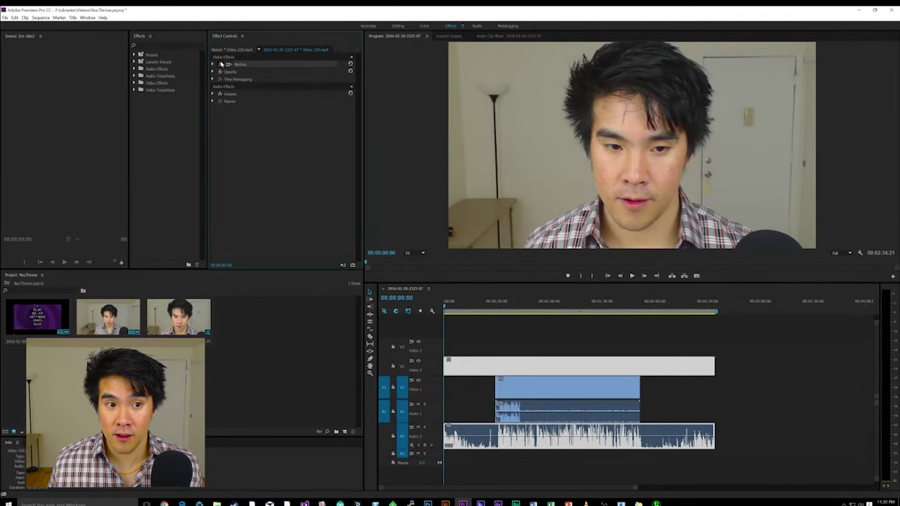
click(213, 64)
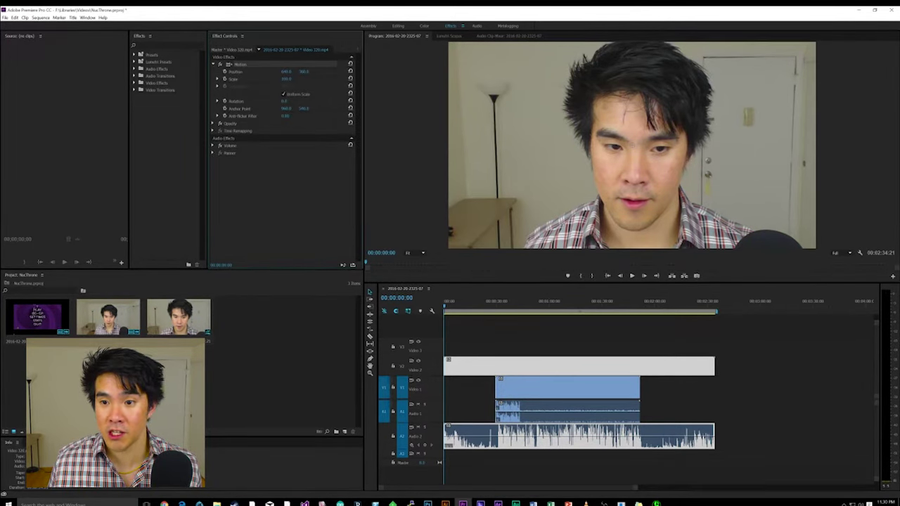
mouse_move(285, 78)
mouse_down()
mouse_move(239, 79)
mouse_move(270, 79)
mouse_up()
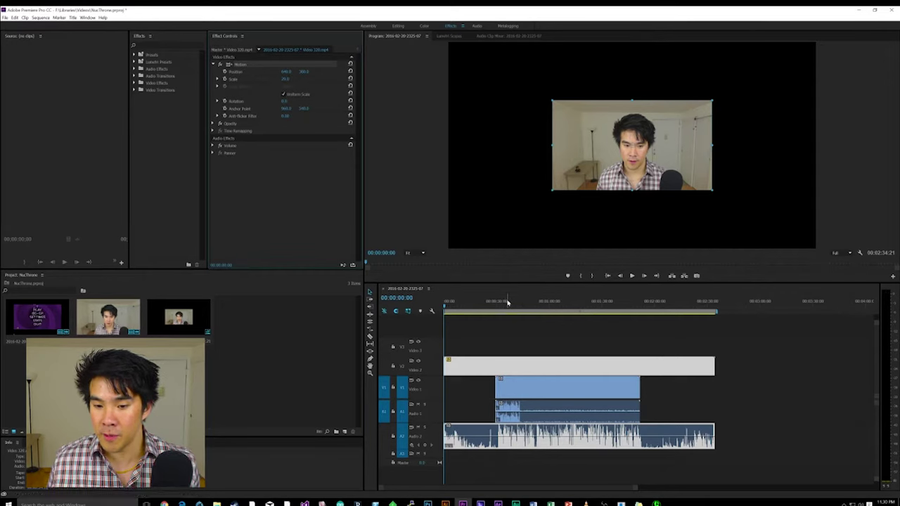
click(508, 302)
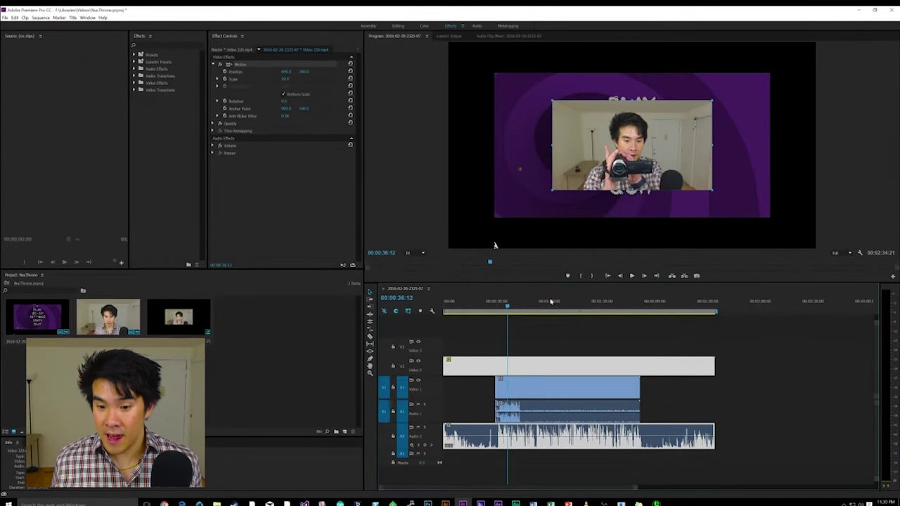
click(282, 94)
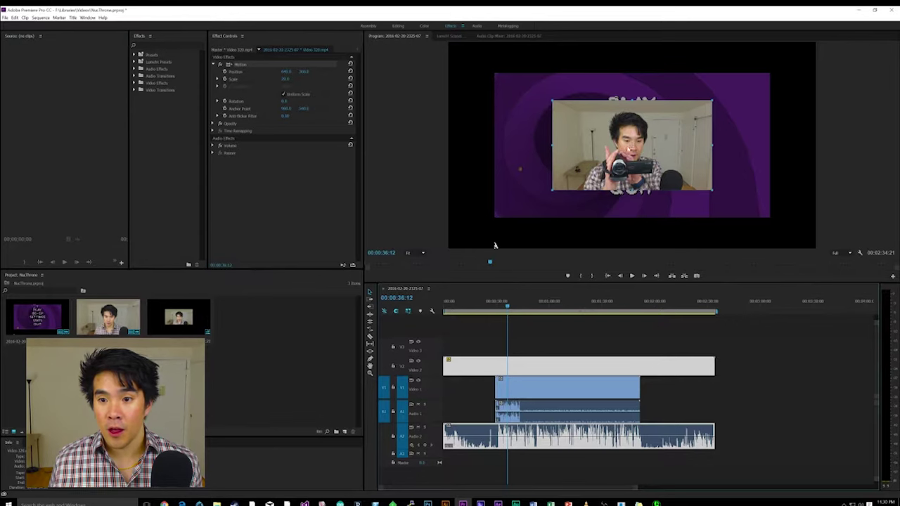
Drag the webcam inset to the bottom-right corner of the Program monitor frame
click(558, 340)
click(563, 365)
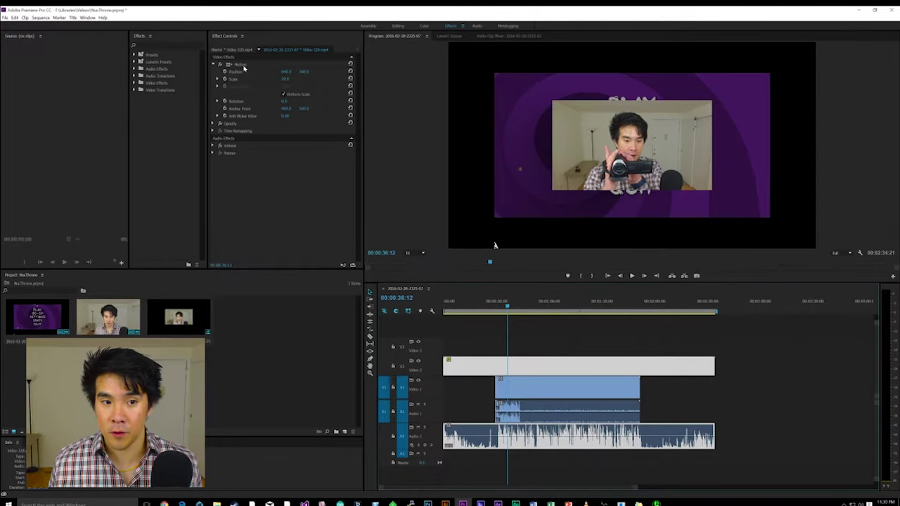
click(243, 65)
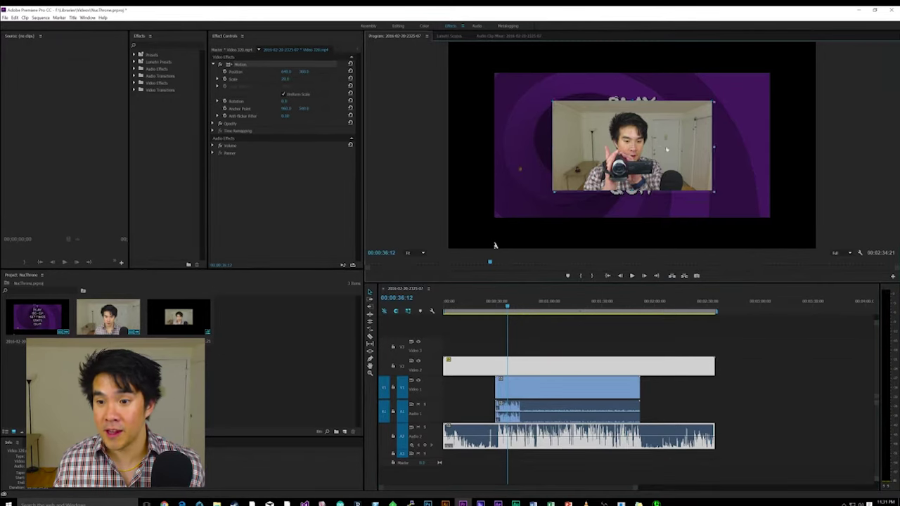
drag(560, 135, 476, 122)
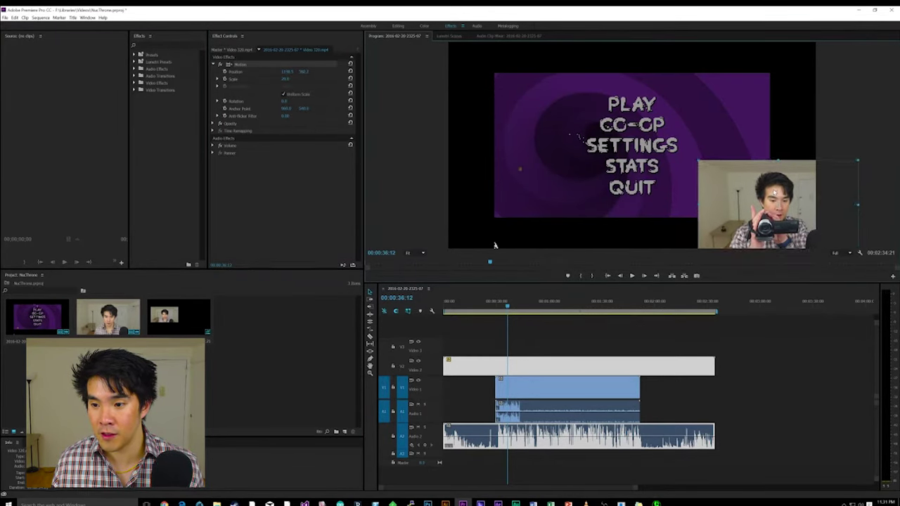
Select the gameplay clip, expand its Motion settings and nudge its position in the Program monitor
click(552, 234)
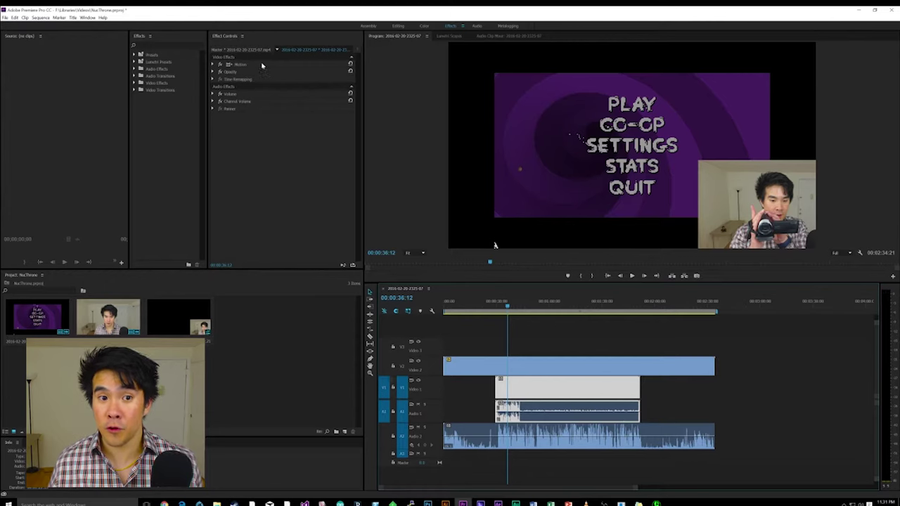
click(233, 67)
drag(616, 177, 610, 176)
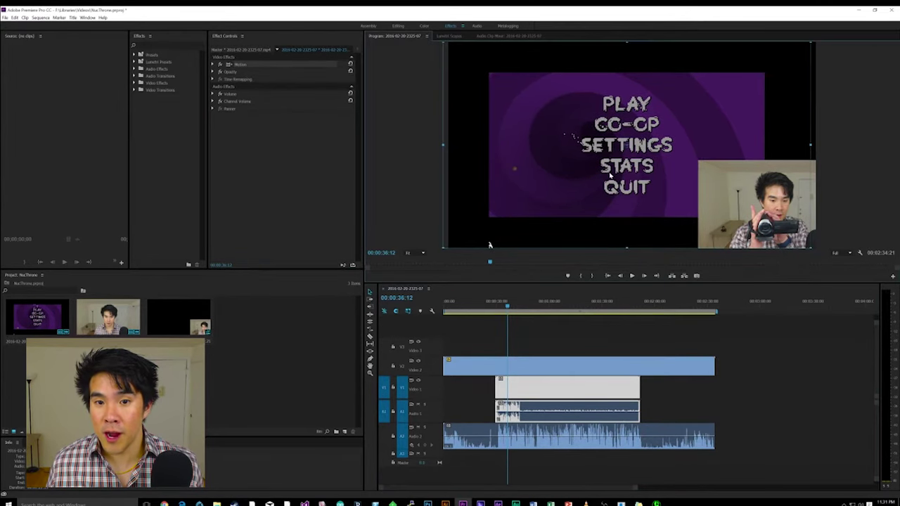
click(213, 65)
click(305, 71)
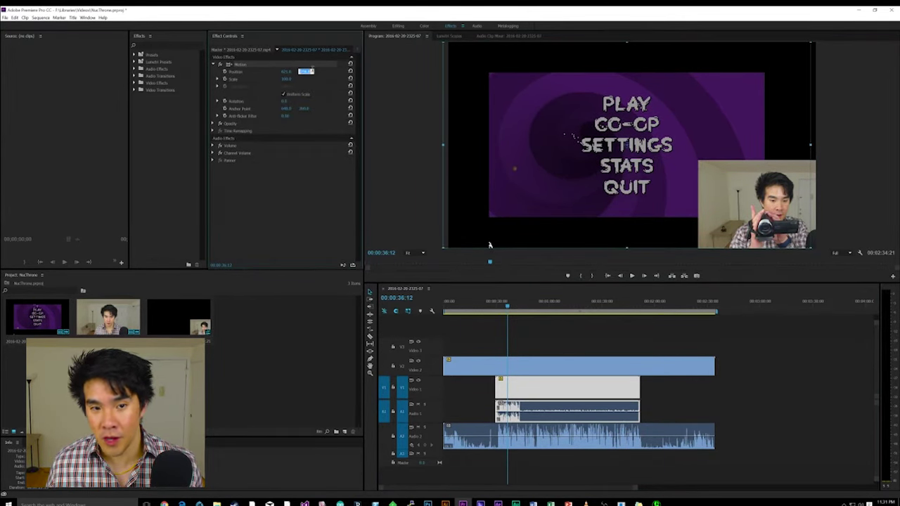
key(Return)
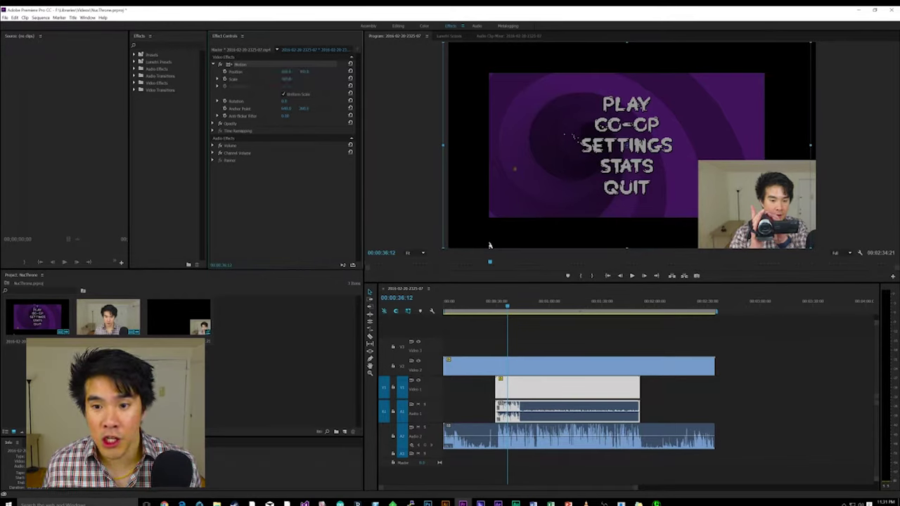
drag(490, 246, 486, 264)
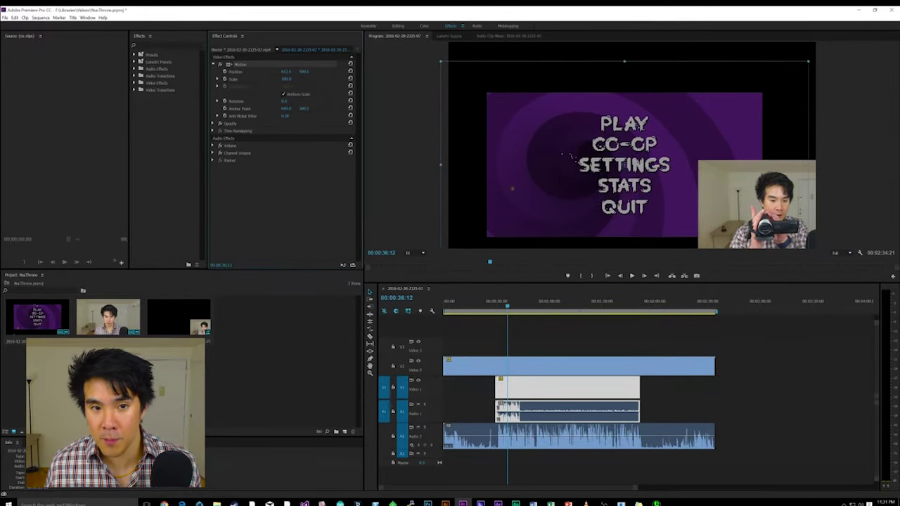
Set the gameplay's Position Y to 540 and drag the picture left in the frame
click(304, 71)
text(940)
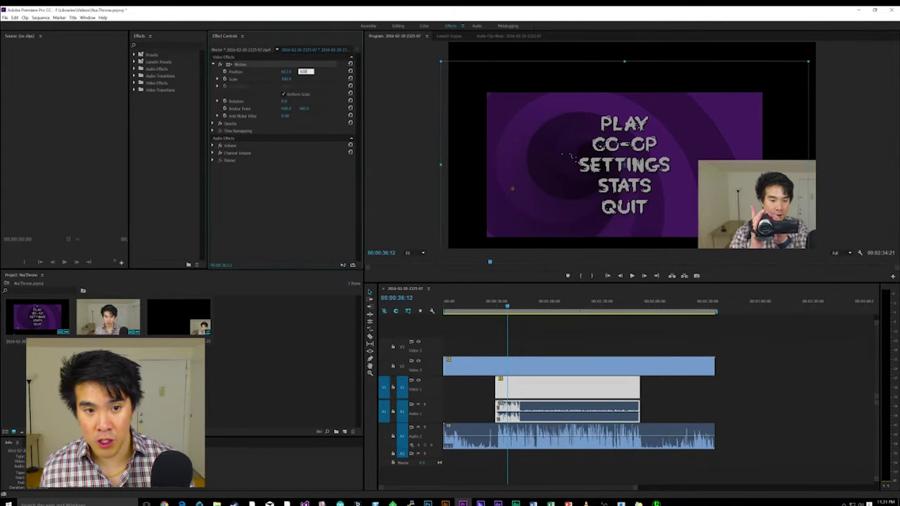
key(Tab)
click(303, 71)
text(540)
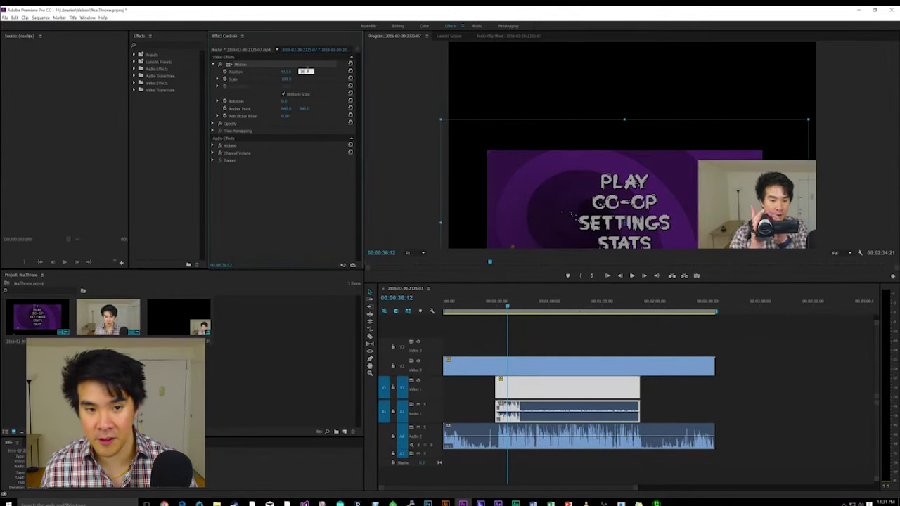
key(Tab)
drag(487, 246, 448, 245)
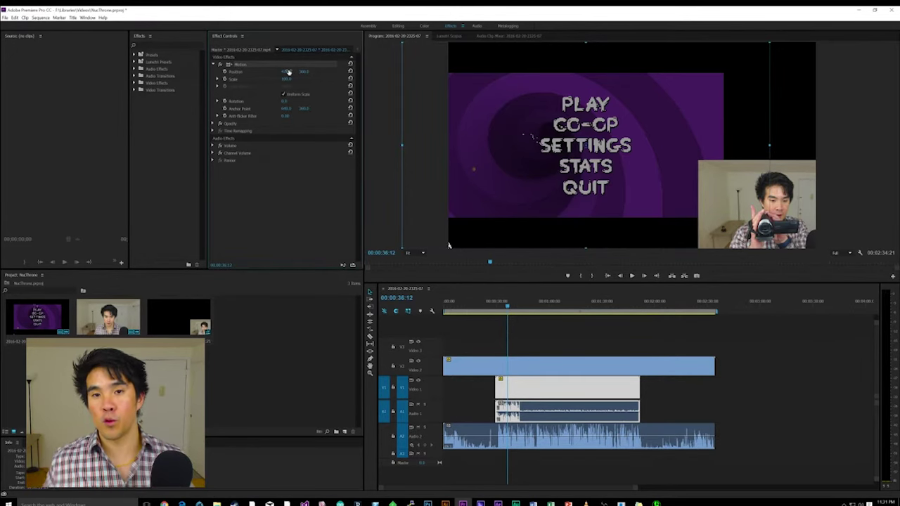
Nudge the webcam inset slightly down-right and apply Video Effects > Transform > Crop to Video 320.mp4
click(820, 229)
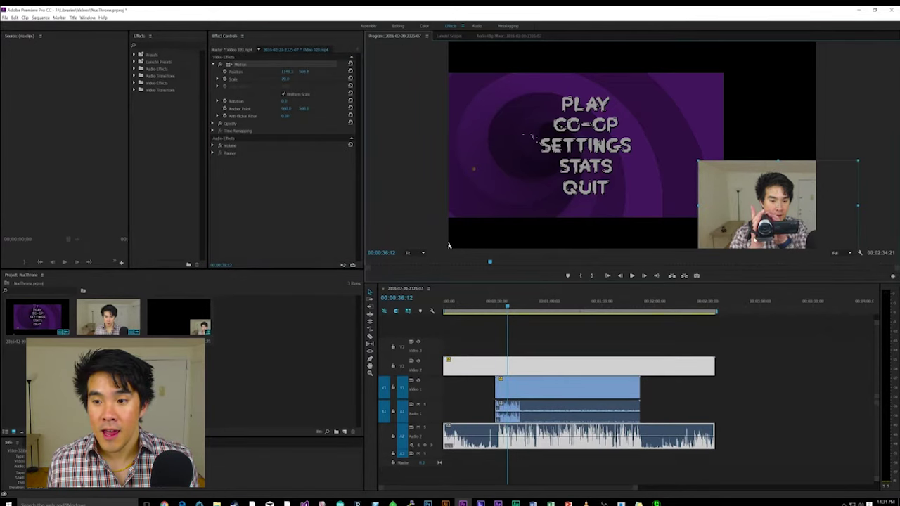
drag(751, 211, 752, 213)
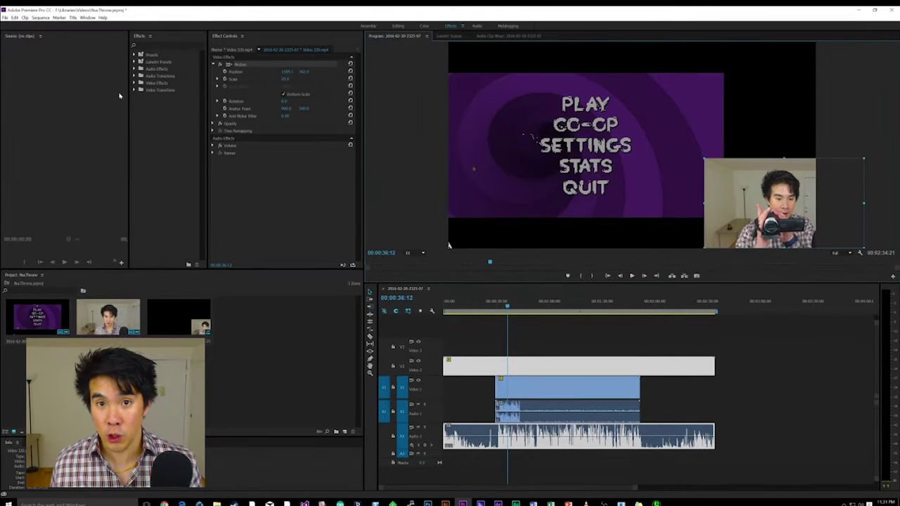
click(135, 83)
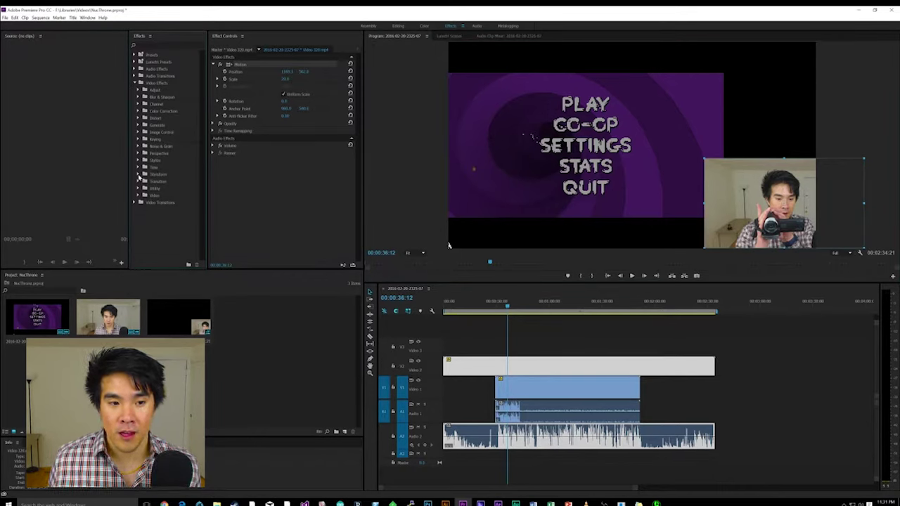
click(138, 175)
click(164, 183)
drag(164, 183, 538, 367)
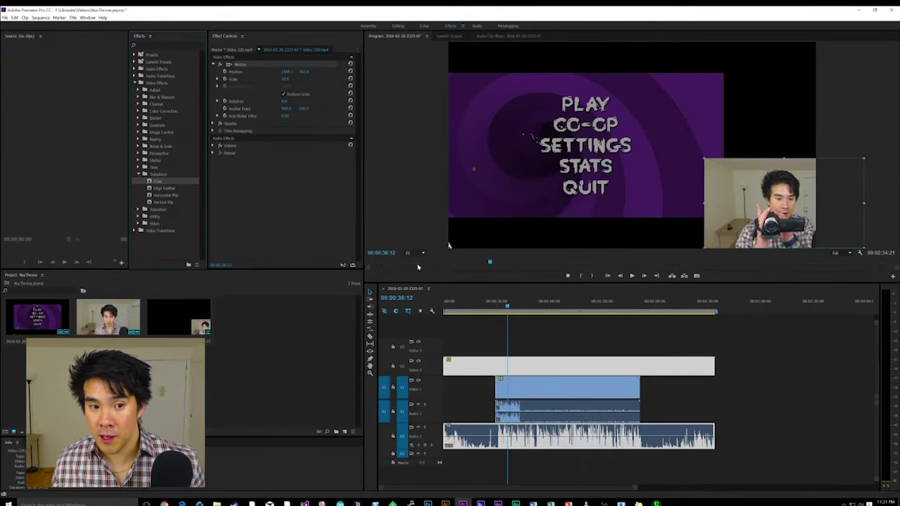
drag(364, 219, 527, 363)
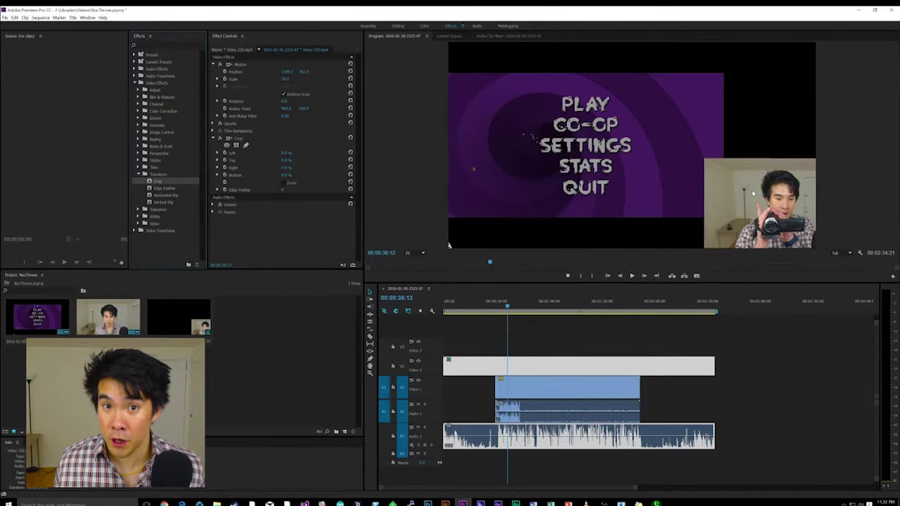
click(599, 393)
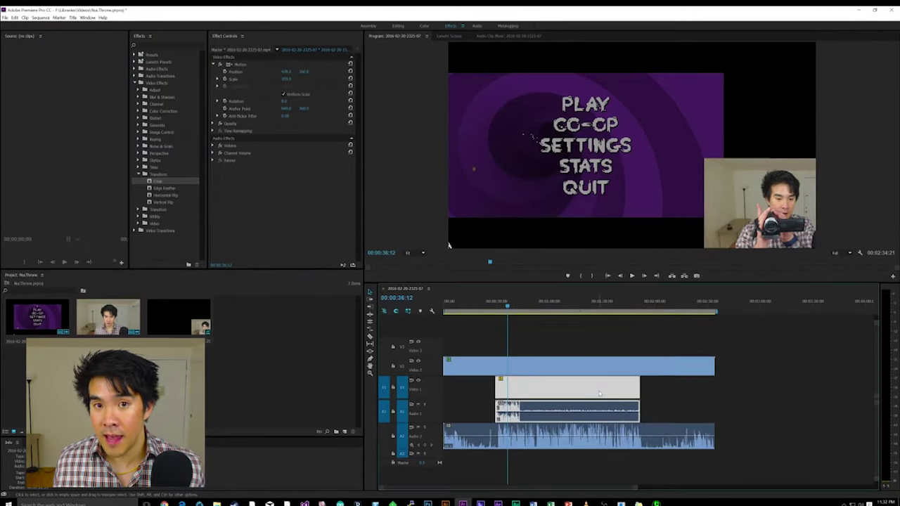
Raise the webcam clip's Crop Left value to trim the left edge of the inset
click(572, 362)
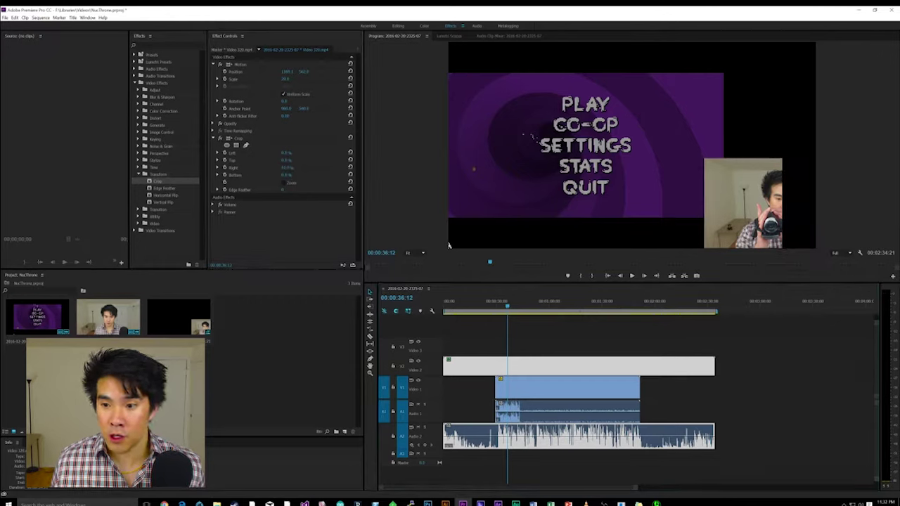
mouse_move(286, 152)
mouse_down()
mouse_move(308, 153)
mouse_move(284, 153)
mouse_move(292, 159)
mouse_up()
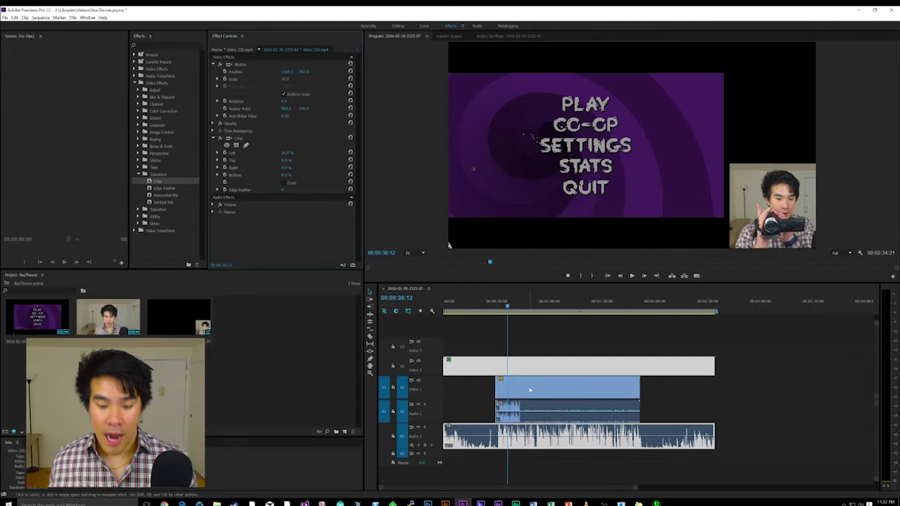
click(534, 366)
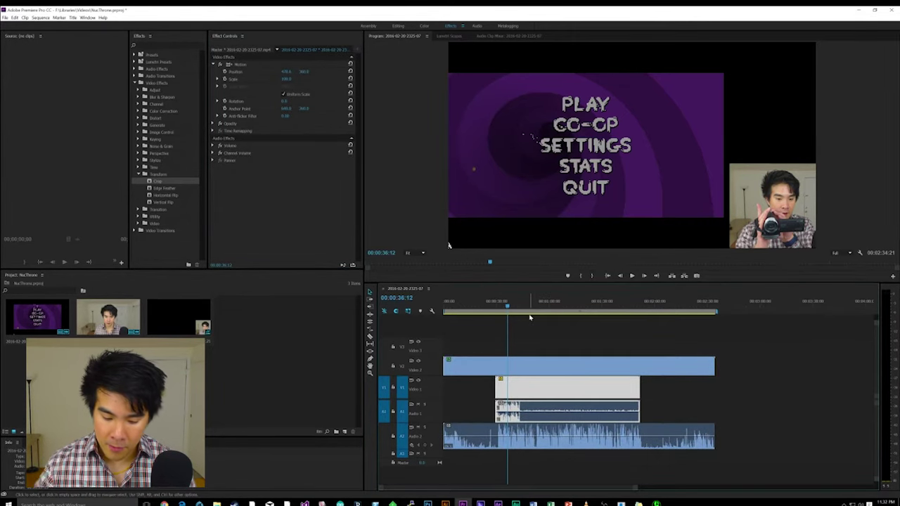
key(=)
key(=)
key(=)
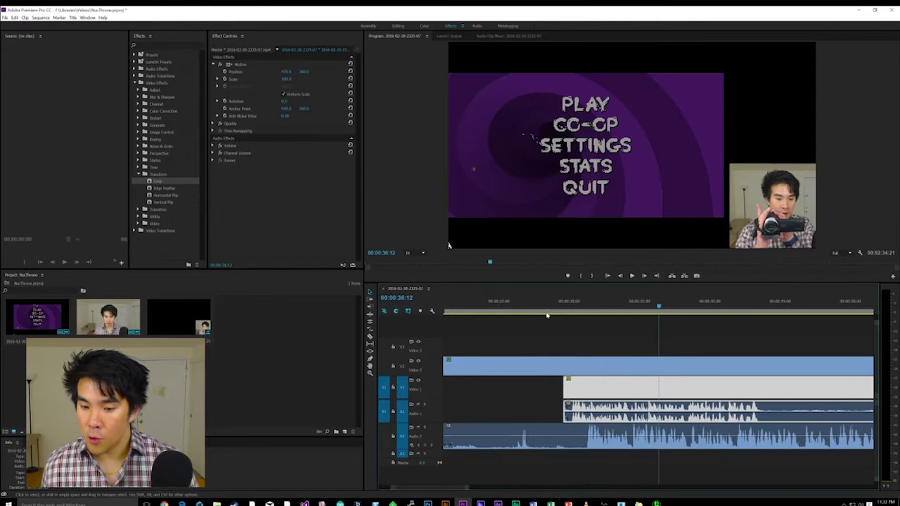
click(571, 307)
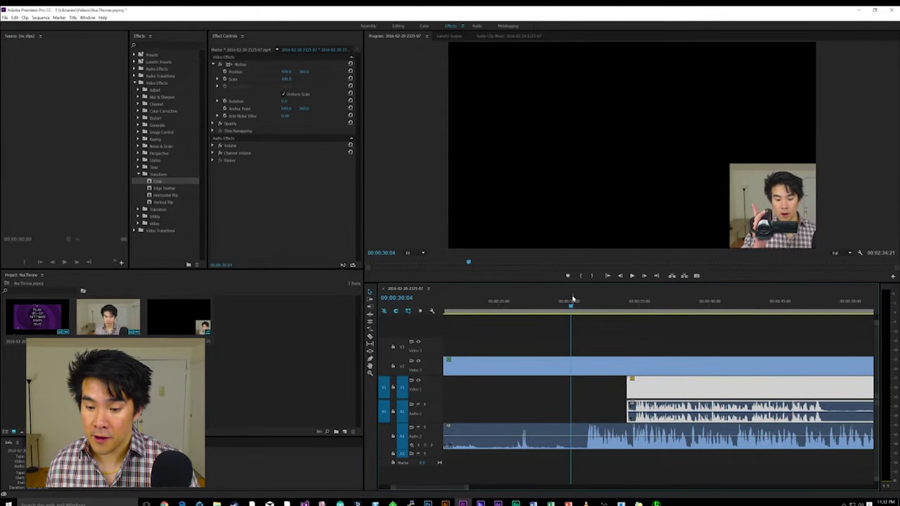
key(space)
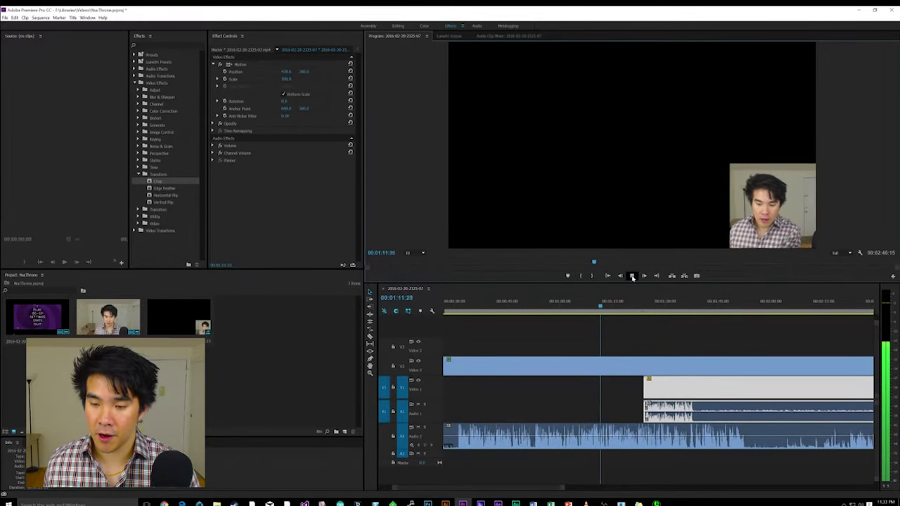
Slide the gameplay clip earlier to start around 00:01:13:07, shortening the sequence to 00:02:35:20
click(632, 277)
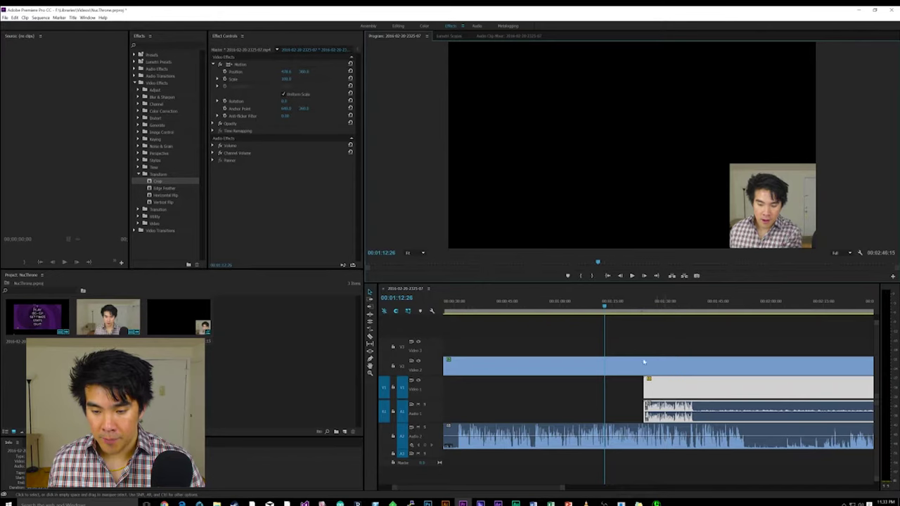
drag(603, 307, 598, 307)
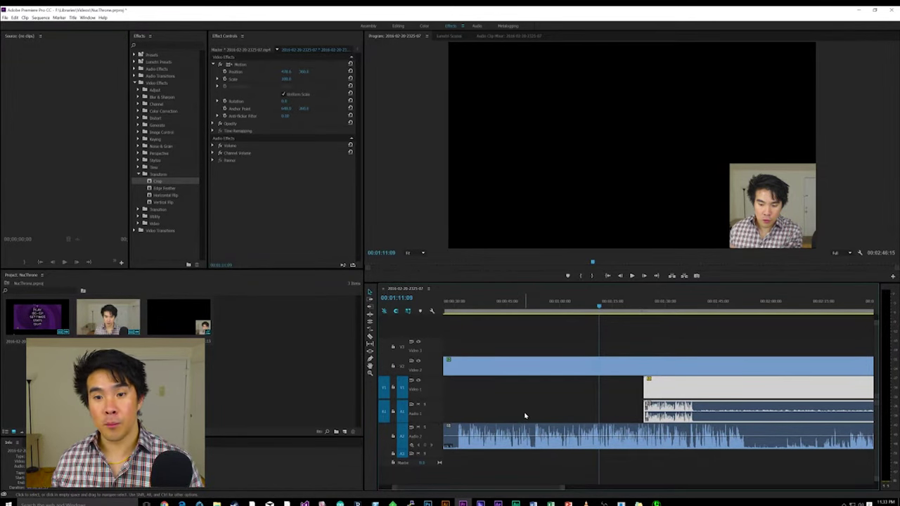
mouse_move(699, 386)
mouse_down()
mouse_move(659, 386)
mouse_move(685, 388)
mouse_up()
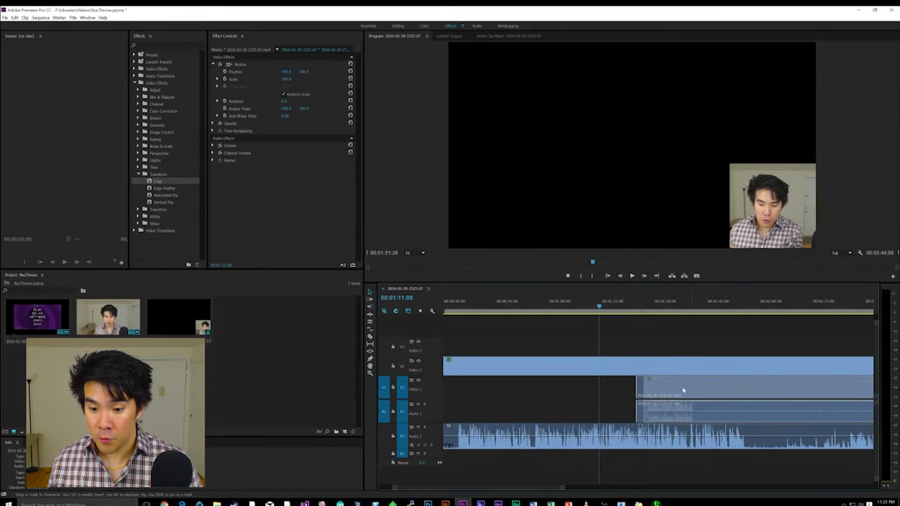
click(596, 307)
drag(595, 307, 596, 307)
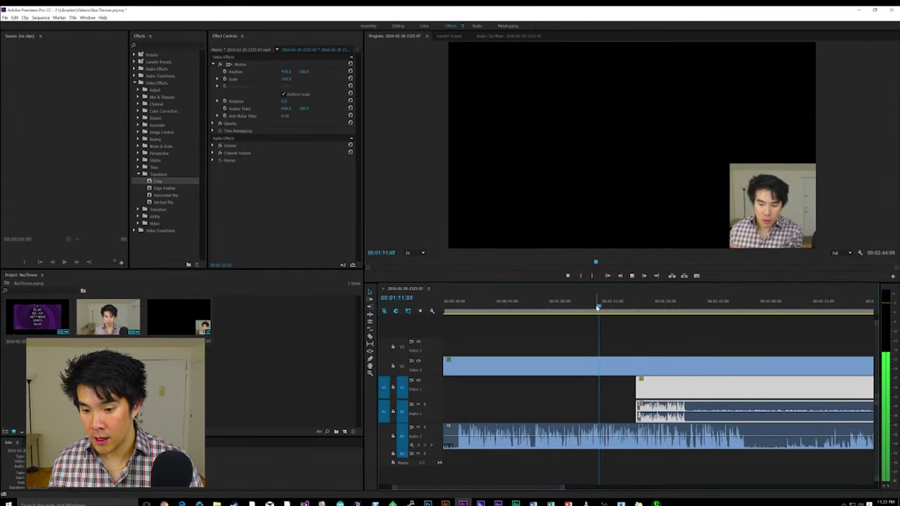
key(space)
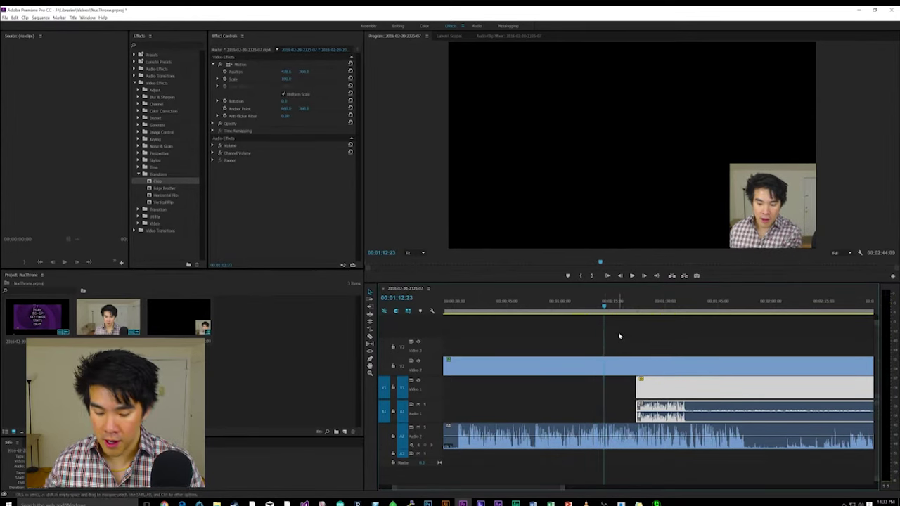
key(equal)
key(equal)
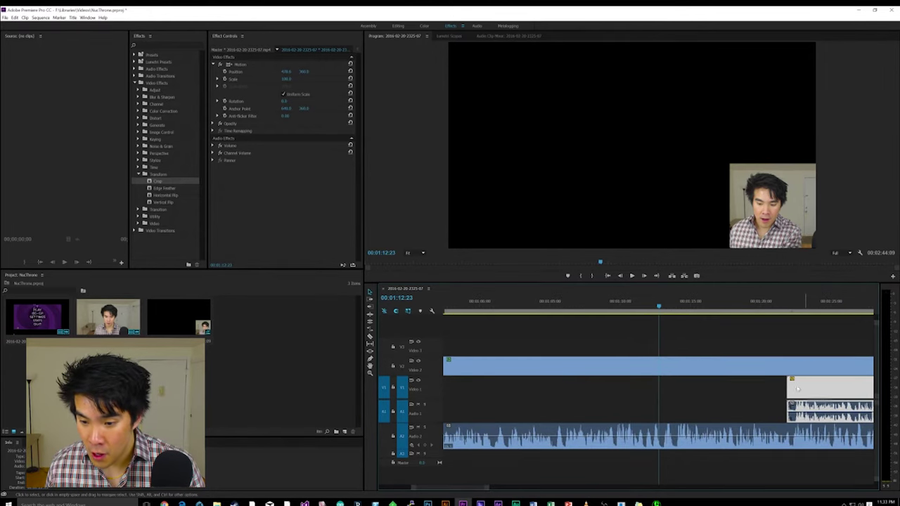
drag(798, 394, 698, 389)
Expand Audio 1 and nudge the gameplay clip a few frames later until its audio matches the webcam
key(equal)
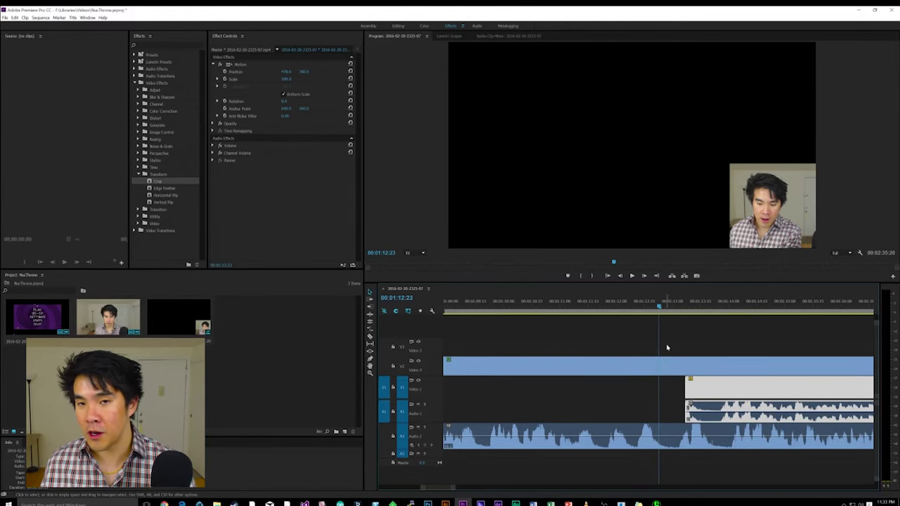
double_click(404, 417)
key(space)
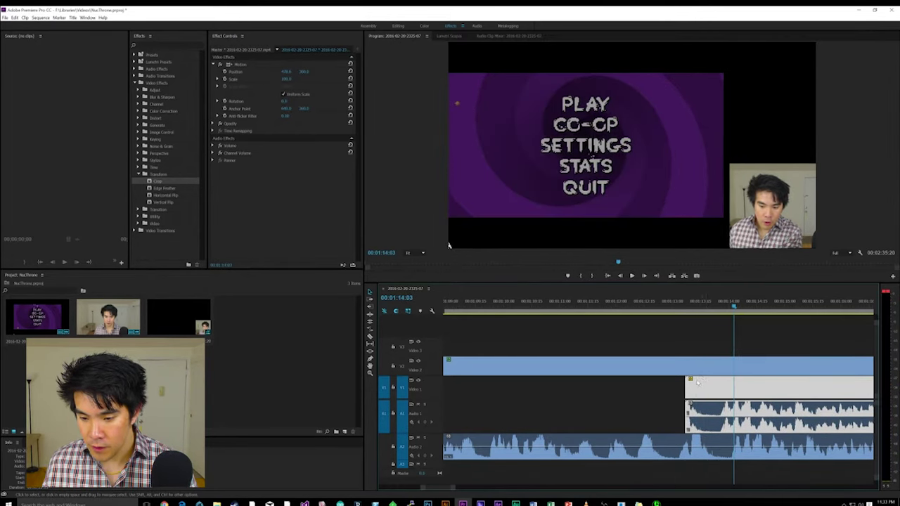
drag(705, 378, 710, 386)
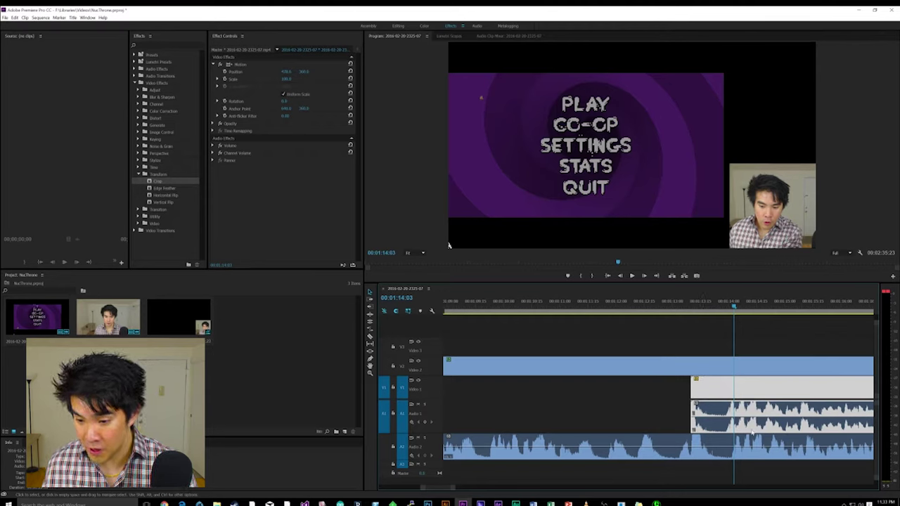
key(=)
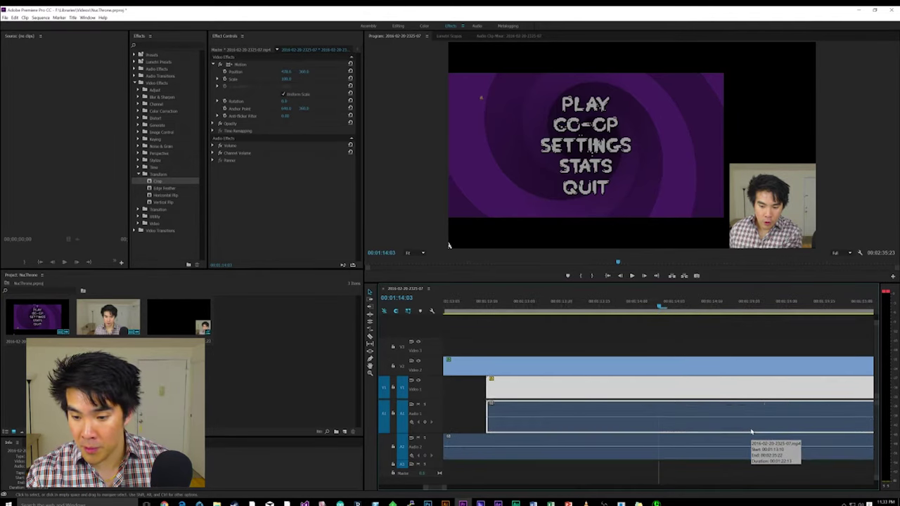
drag(666, 382, 691, 390)
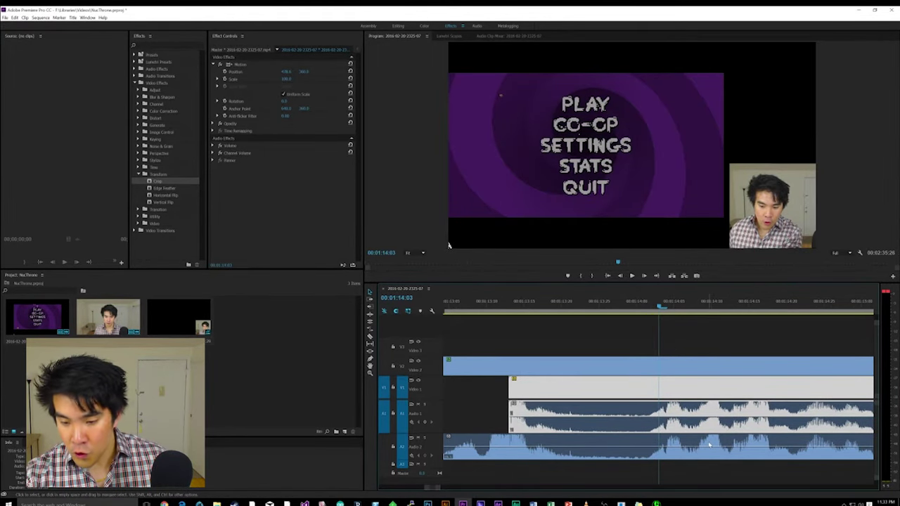
key(equal)
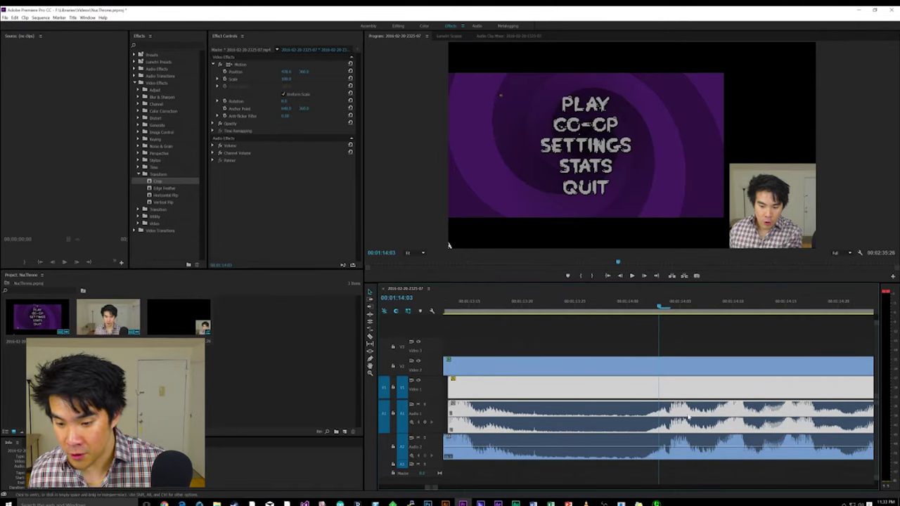
drag(695, 386, 697, 387)
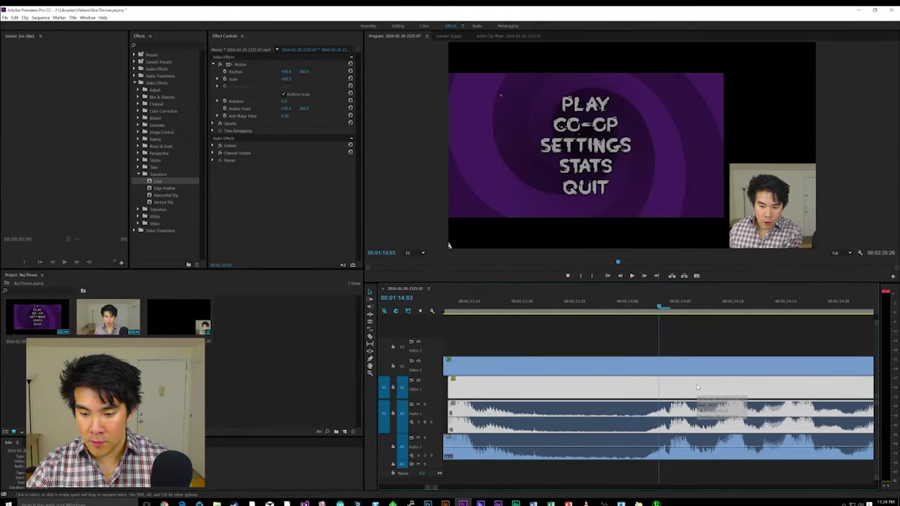
key(minus)
key(minus)
key(minus)
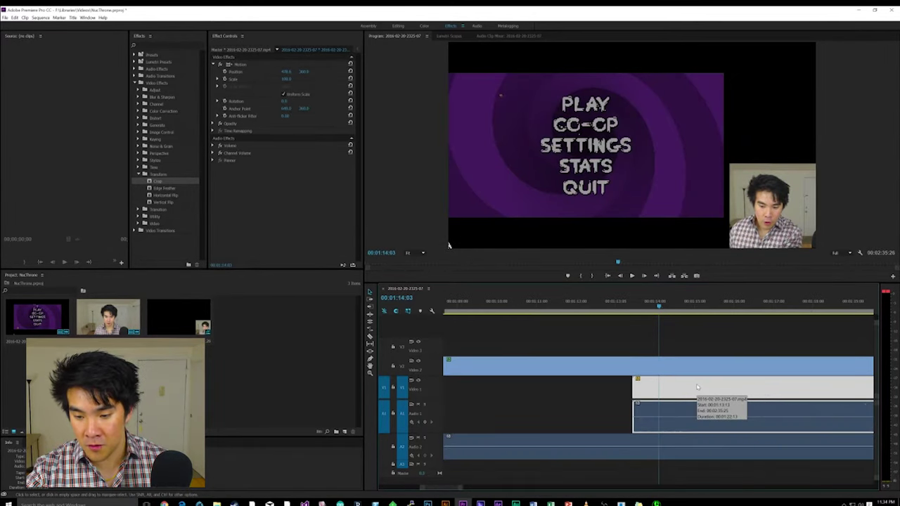
click(691, 305)
key(space)
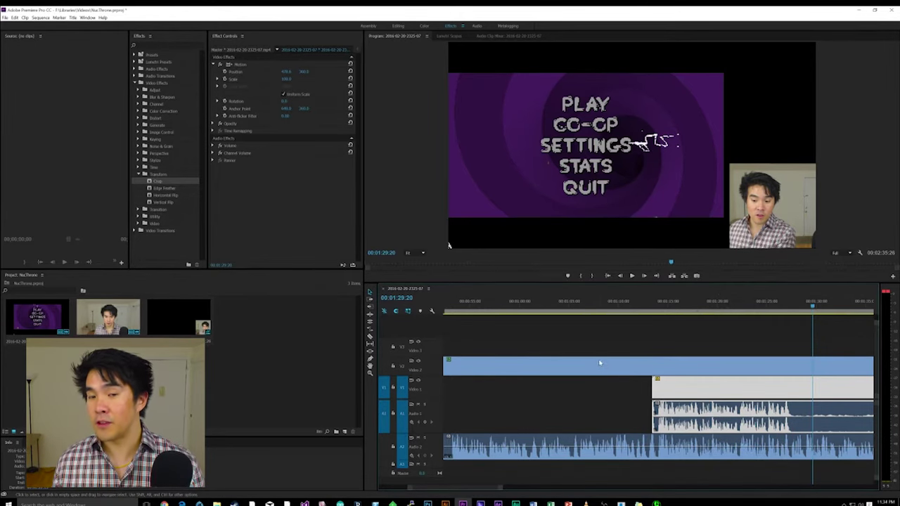
scroll(556, 356, right, 3)
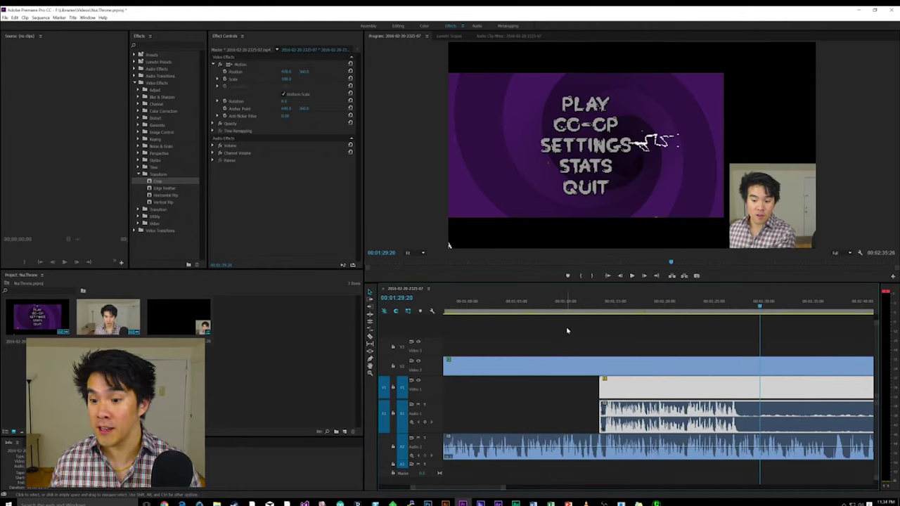
scroll(631, 348, right, 1)
scroll(631, 349, right, 3)
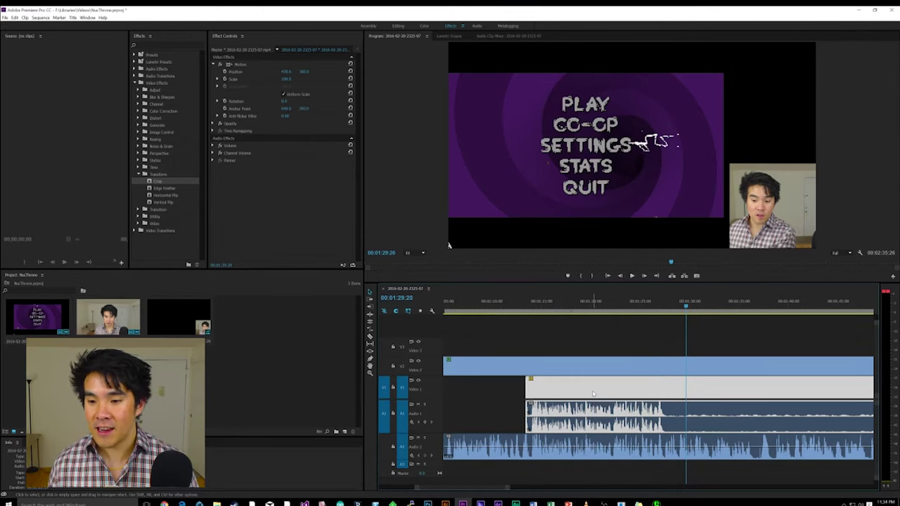
click(398, 26)
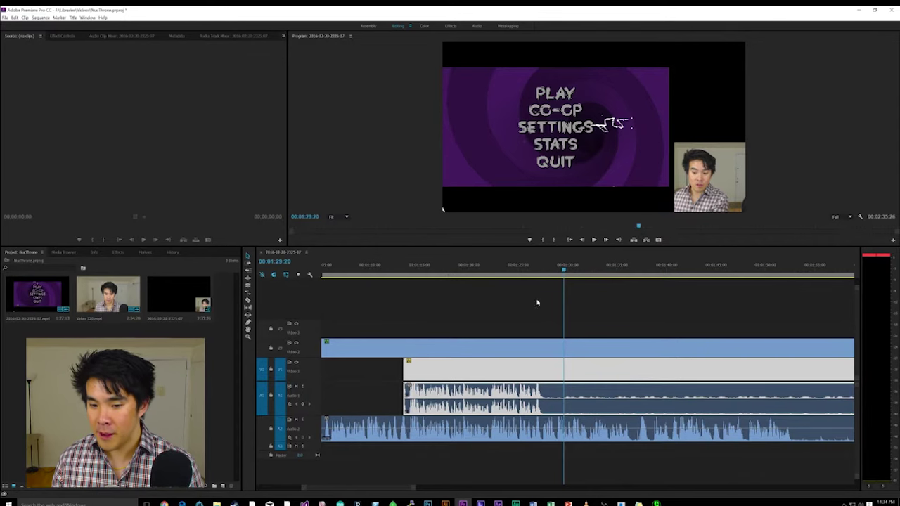
Trim the head of the V2 webcam clip so it starts with the gameplay clip
key(minus)
key(minus)
key(minus)
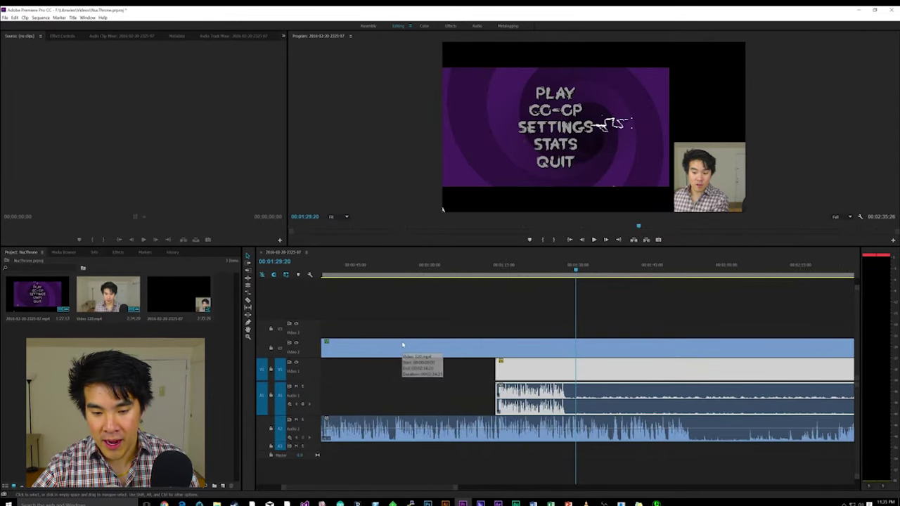
click(340, 347)
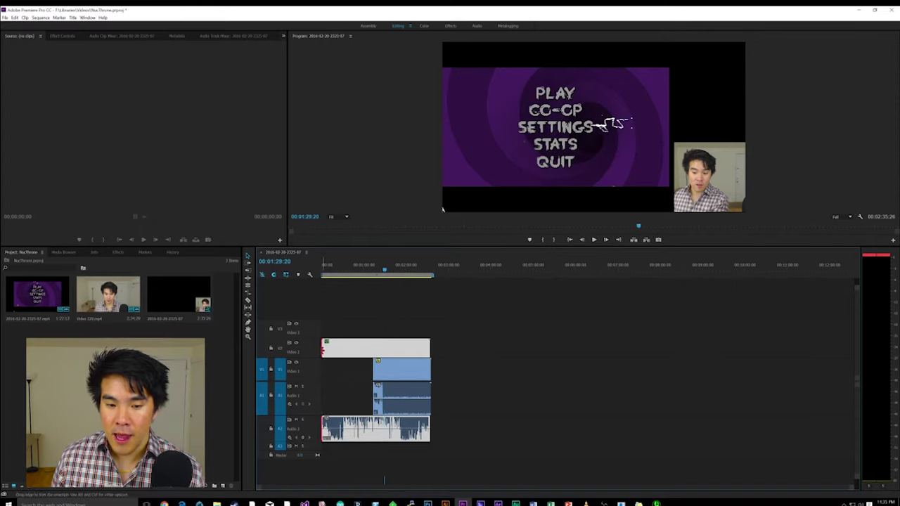
drag(324, 352, 373, 353)
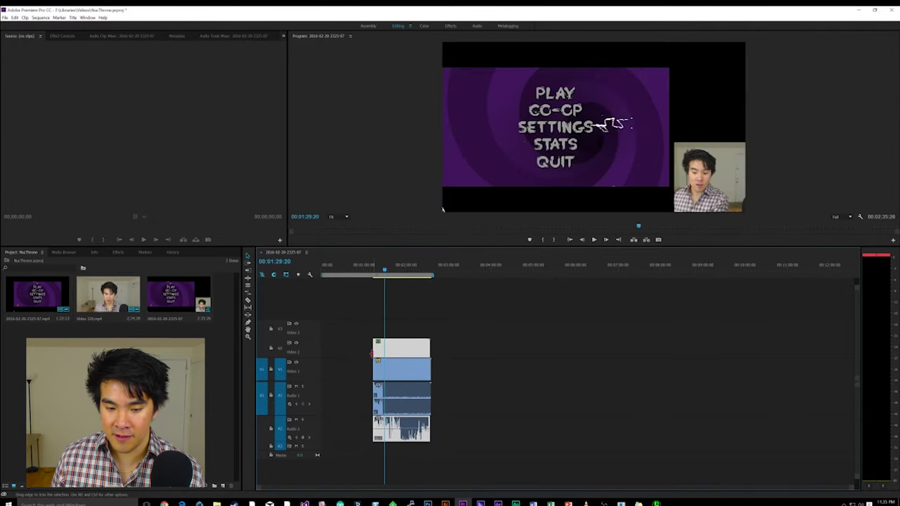
Move both clips and their audio to 00:00:00:00 and fit the sequence in the timeline
click(405, 362)
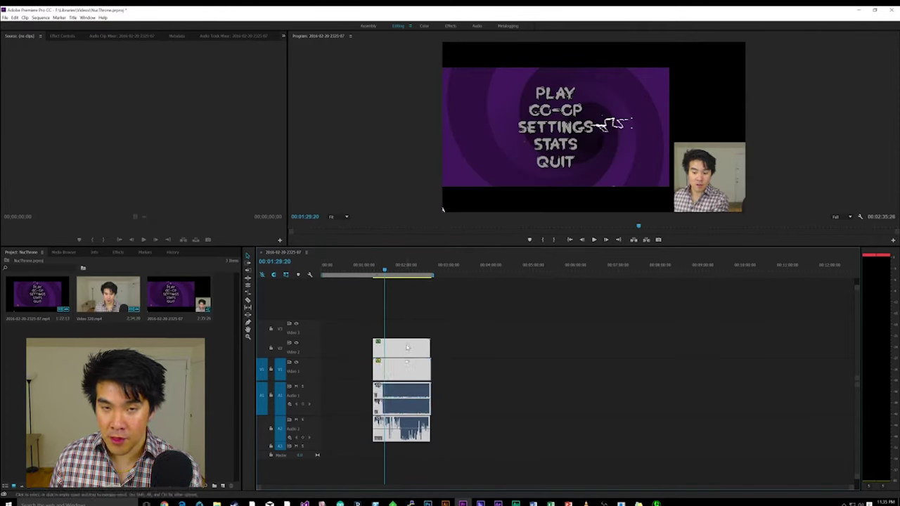
drag(406, 347, 349, 359)
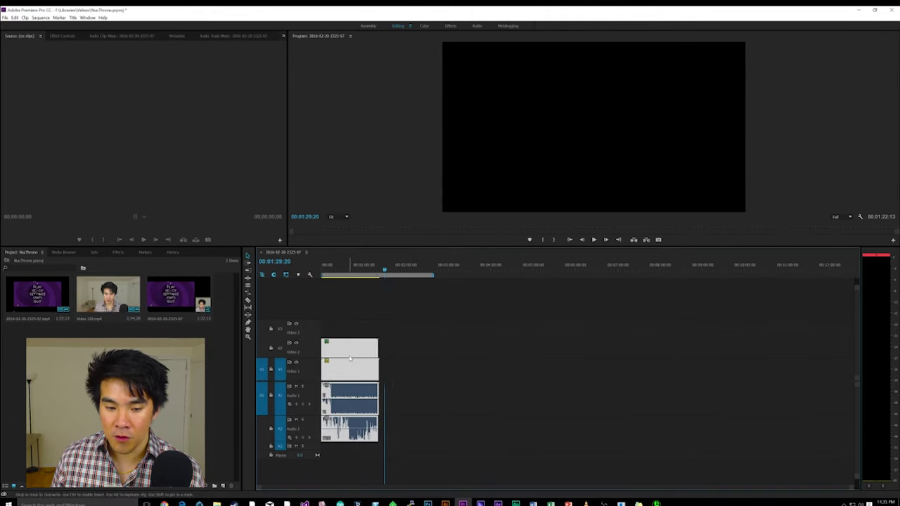
key(Up)
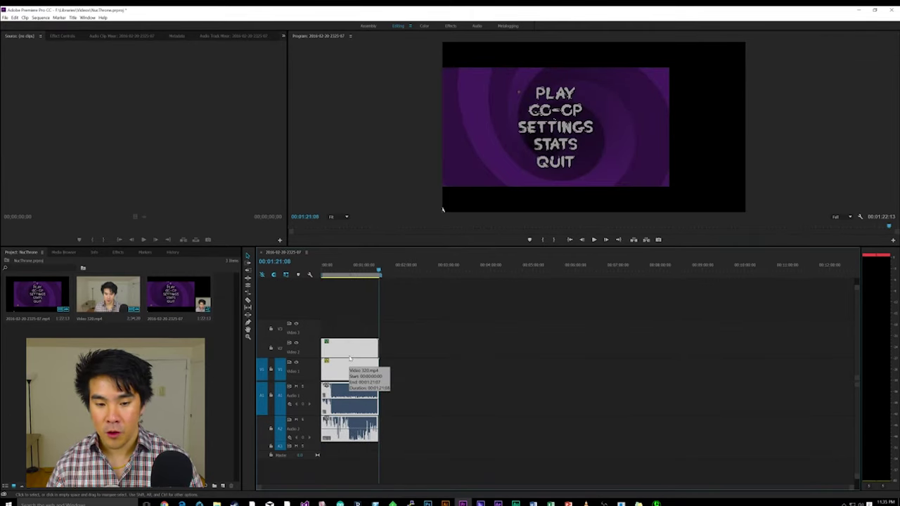
key(Up)
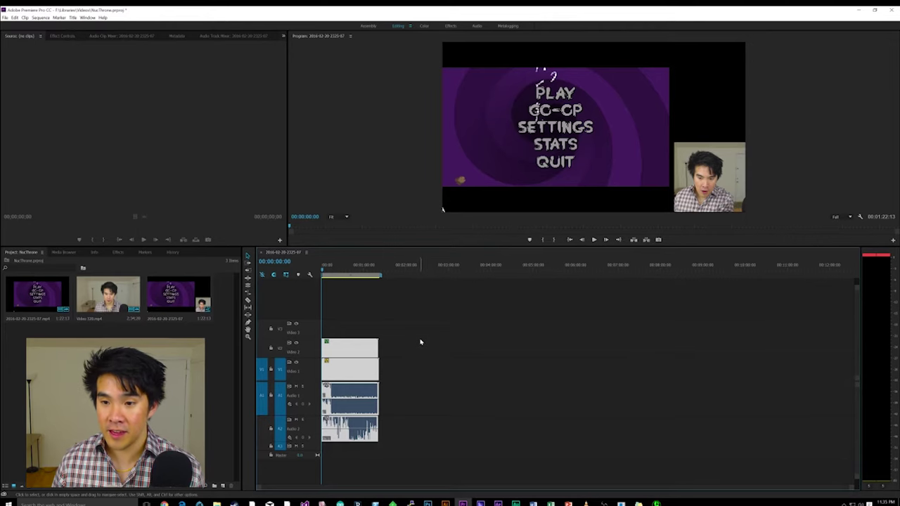
key(minus)
key(minus)
key(minus)
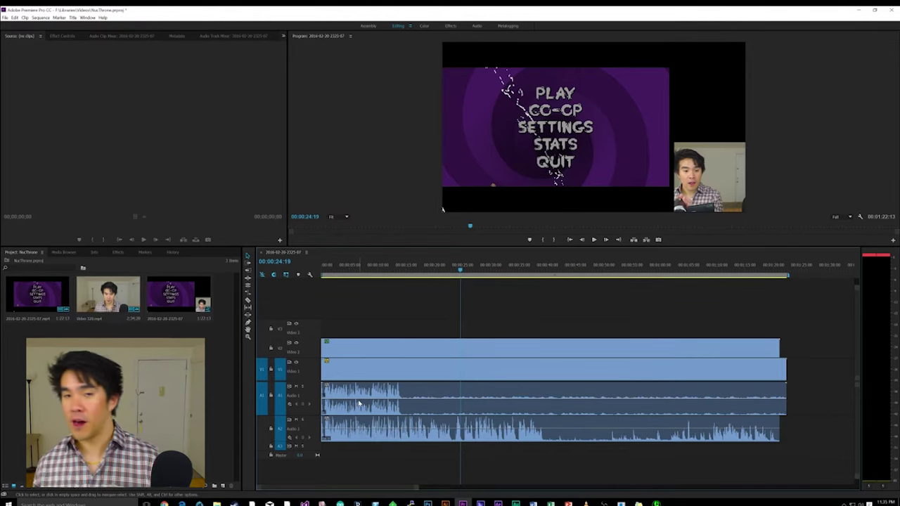
click(530, 271)
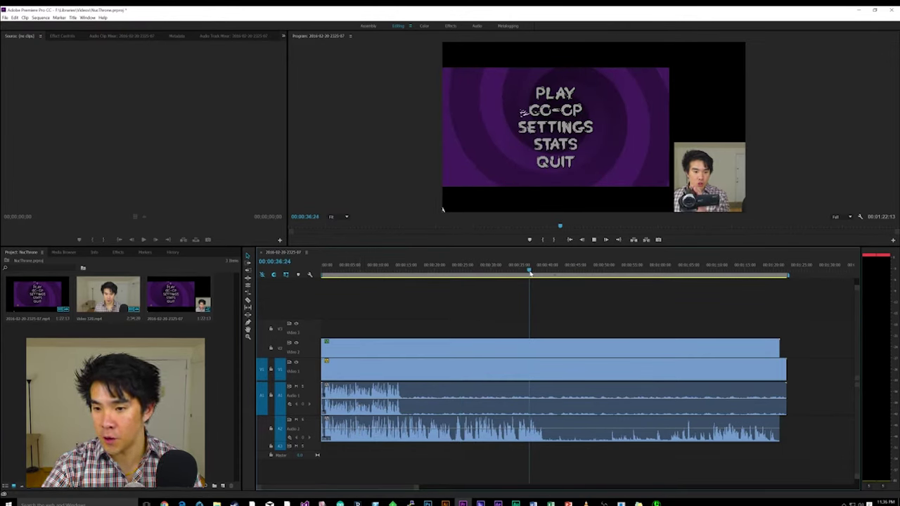
key(j)
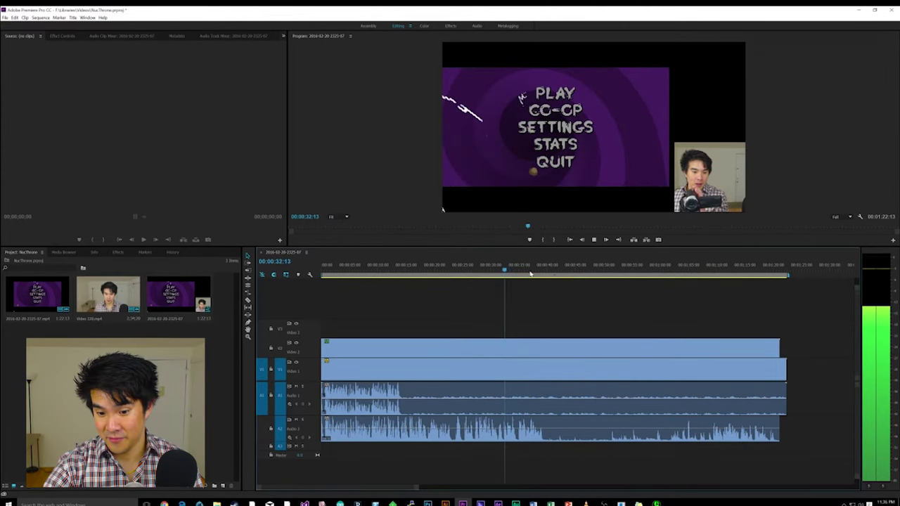
key(k)
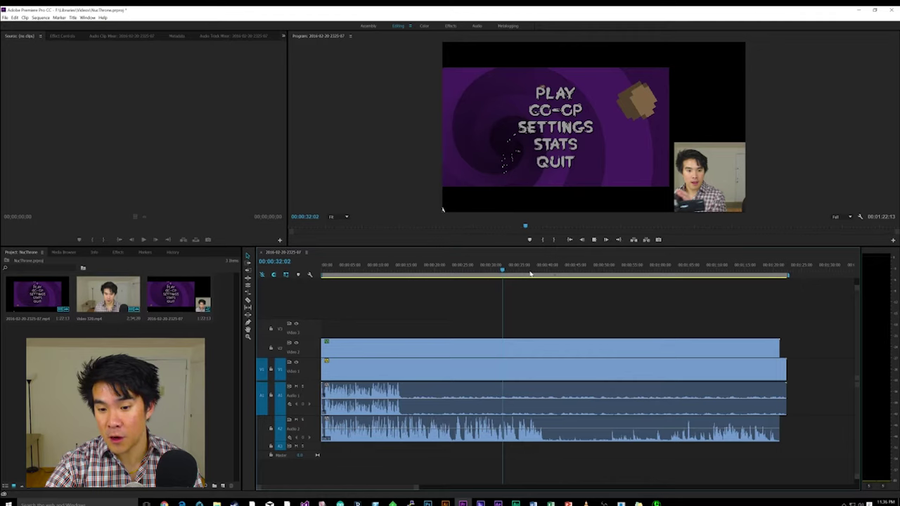
key(j)
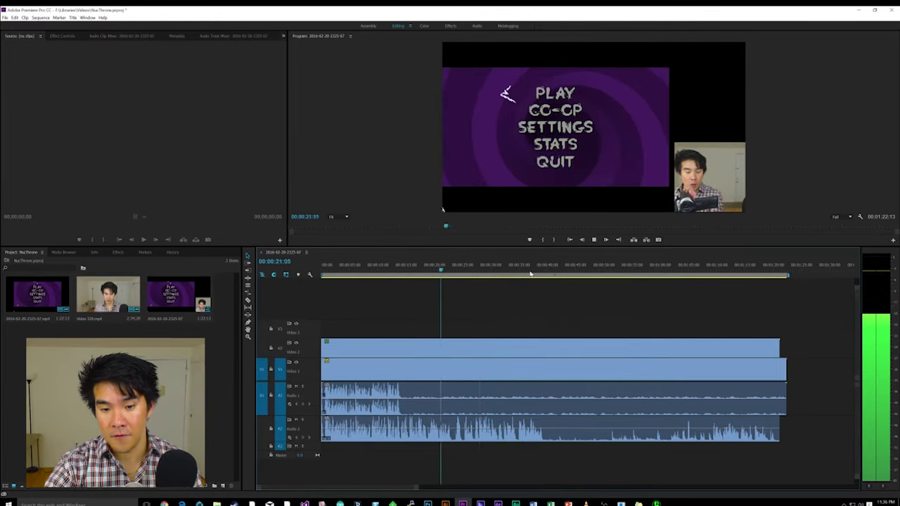
key(k)
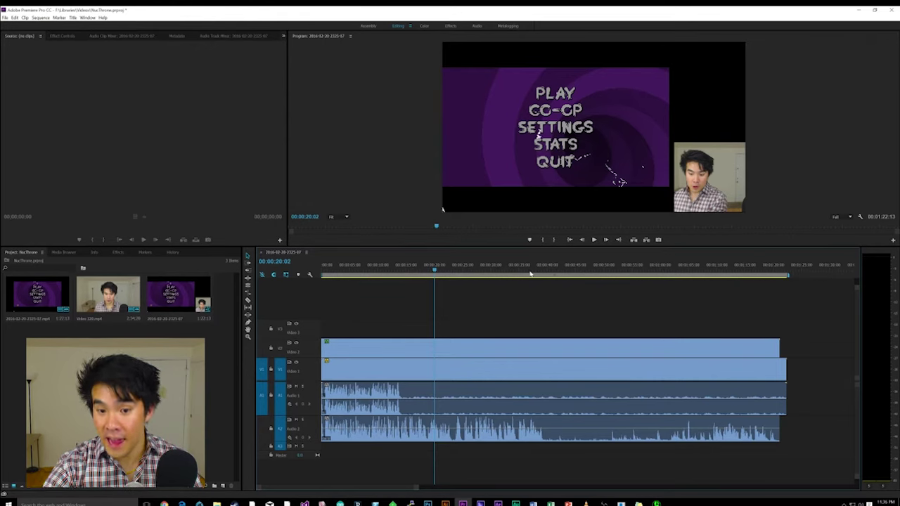
key(l)
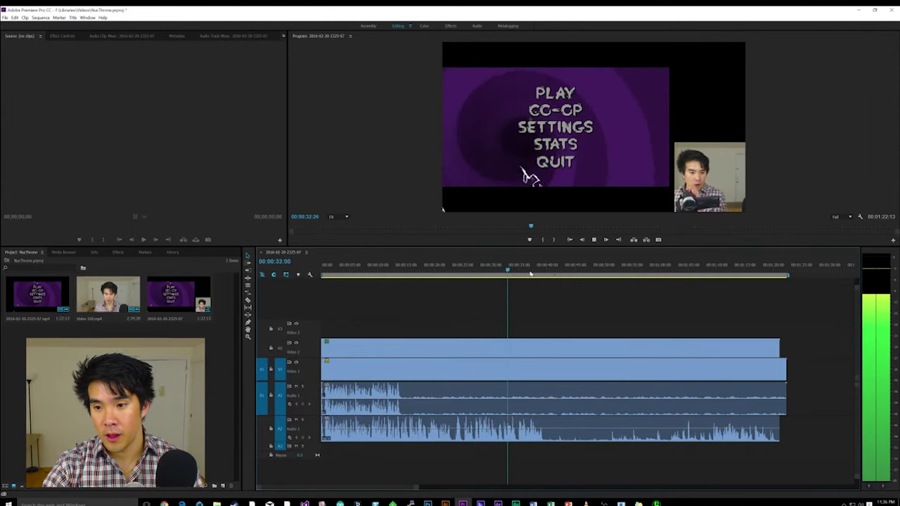
key(k)
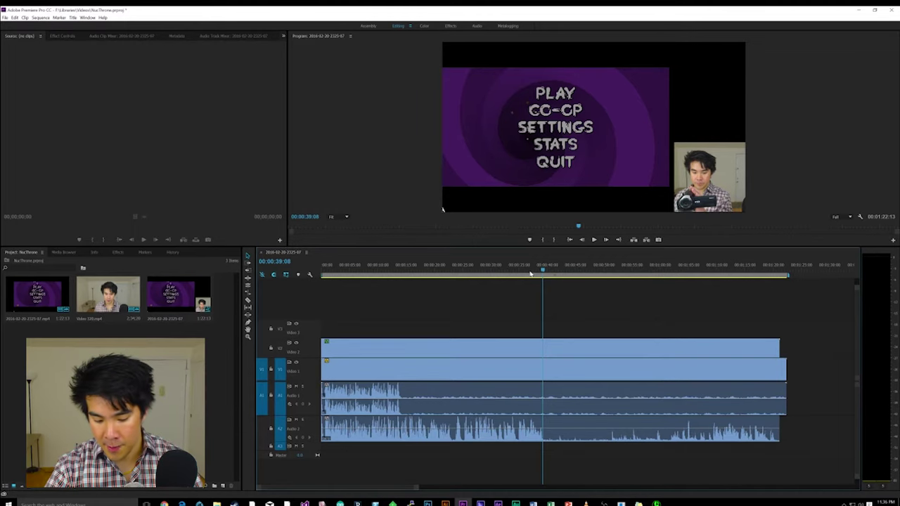
Mark In at 00:00:39:08 and Out at 00:00:51:11, then extract the empty-room section
key(i)
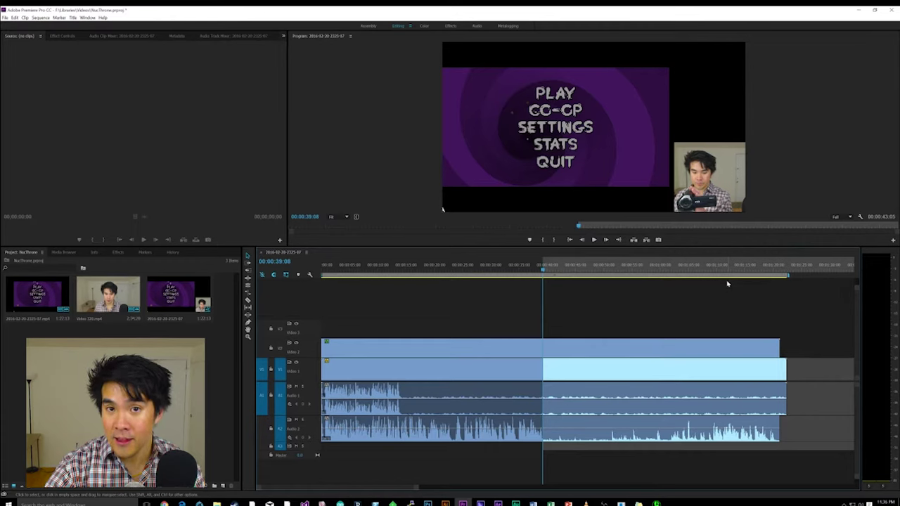
key(space)
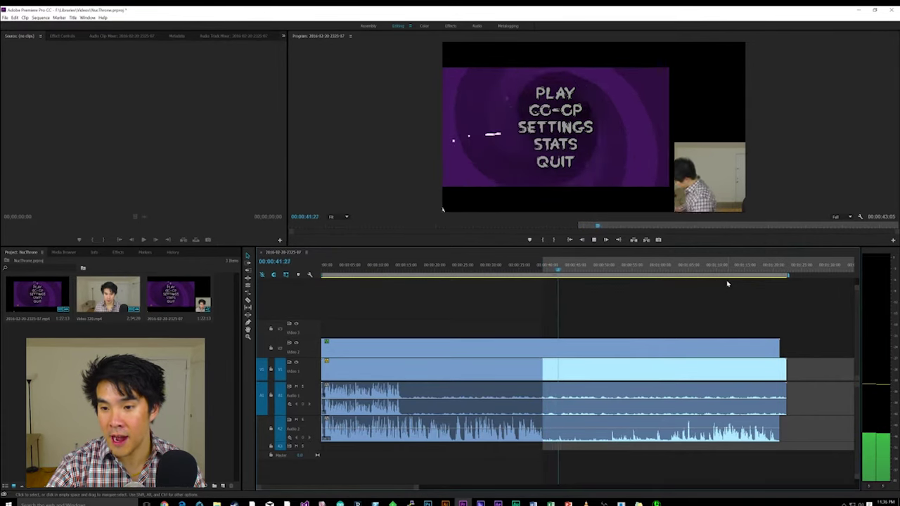
key(space)
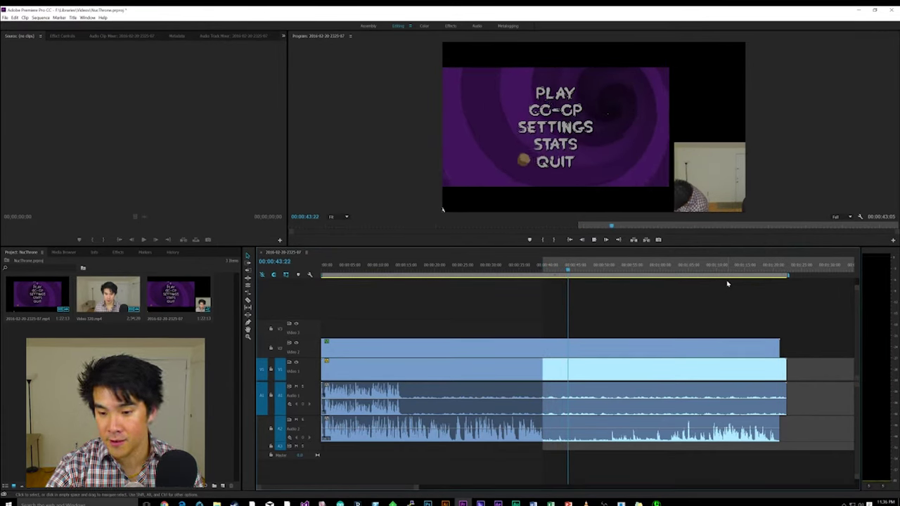
key(space)
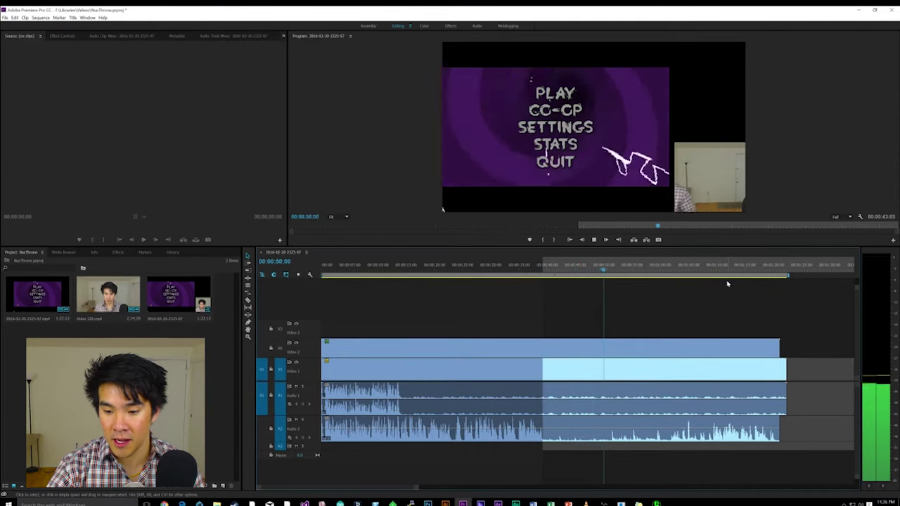
key(space)
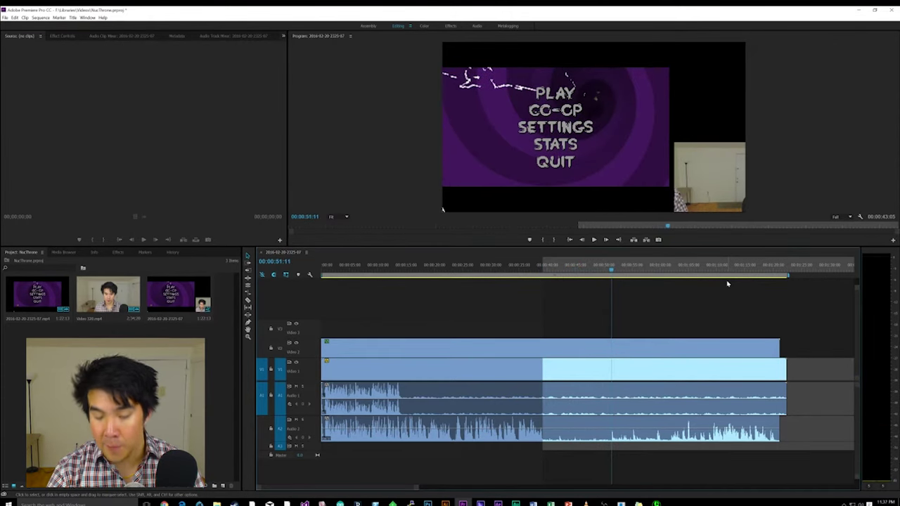
key(o)
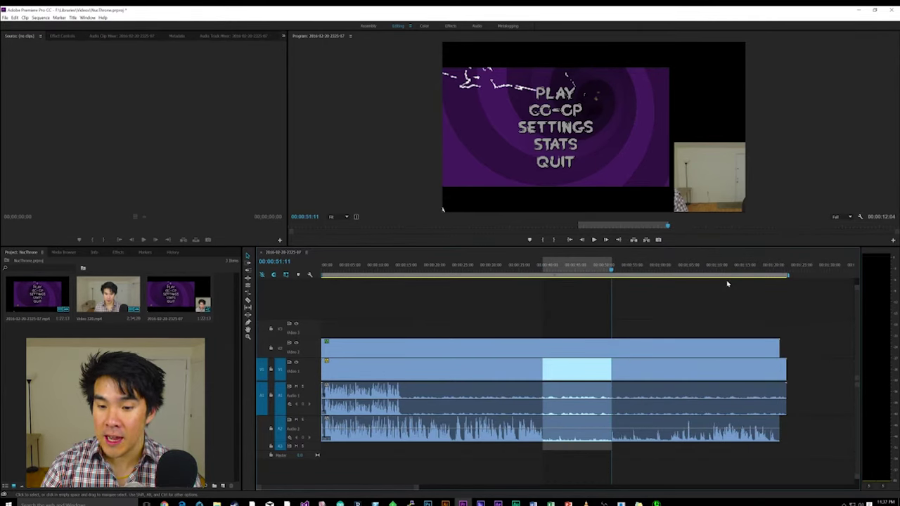
key(apostrophe)
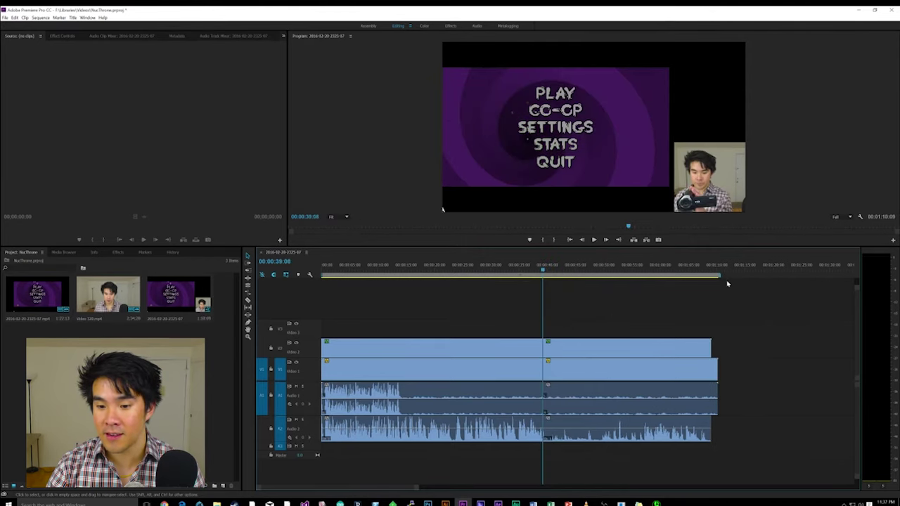
Replay across the new cut near 00:00:39, then return to the Effects workspace
click(535, 270)
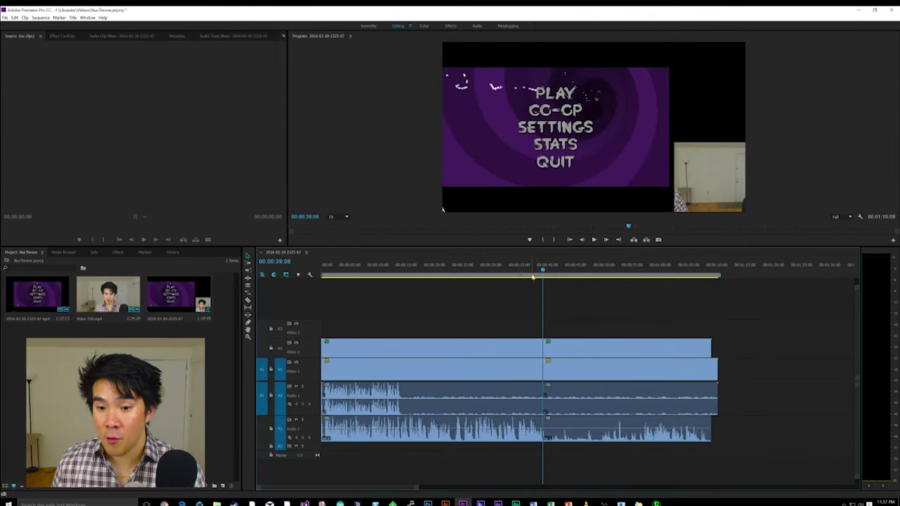
key(space)
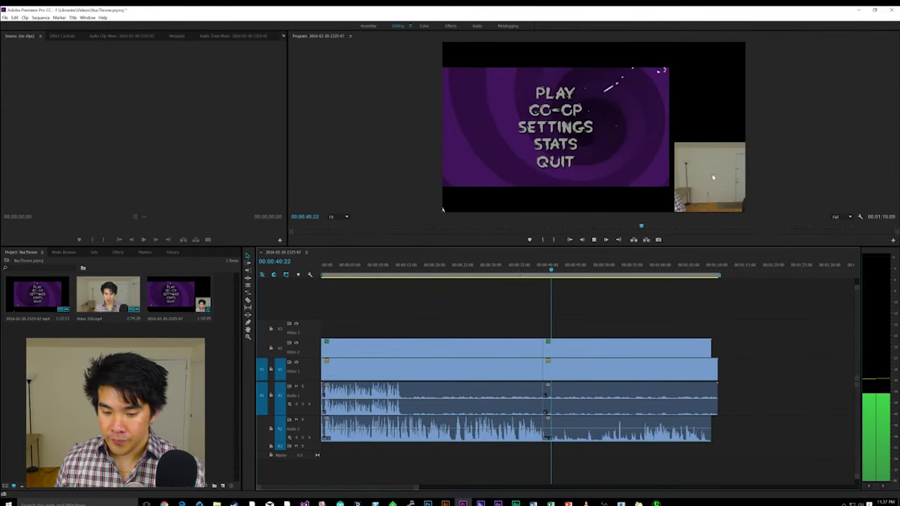
key(space)
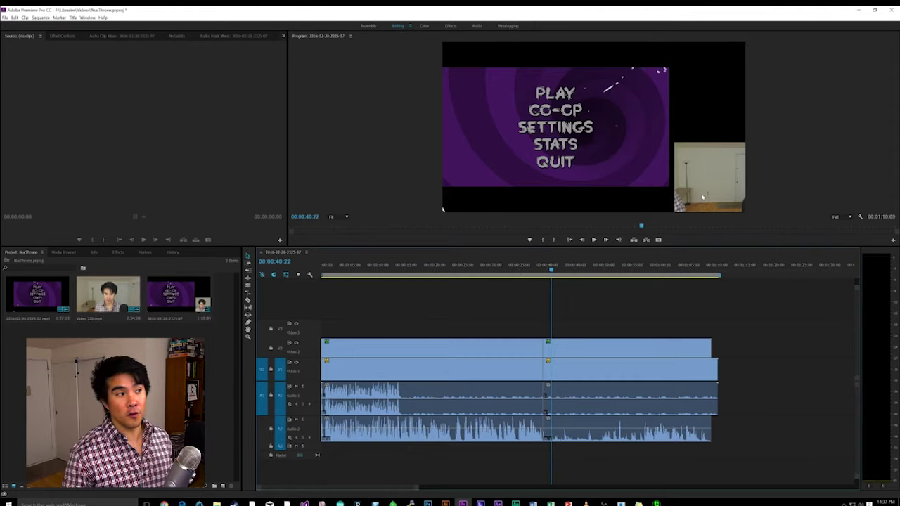
click(448, 26)
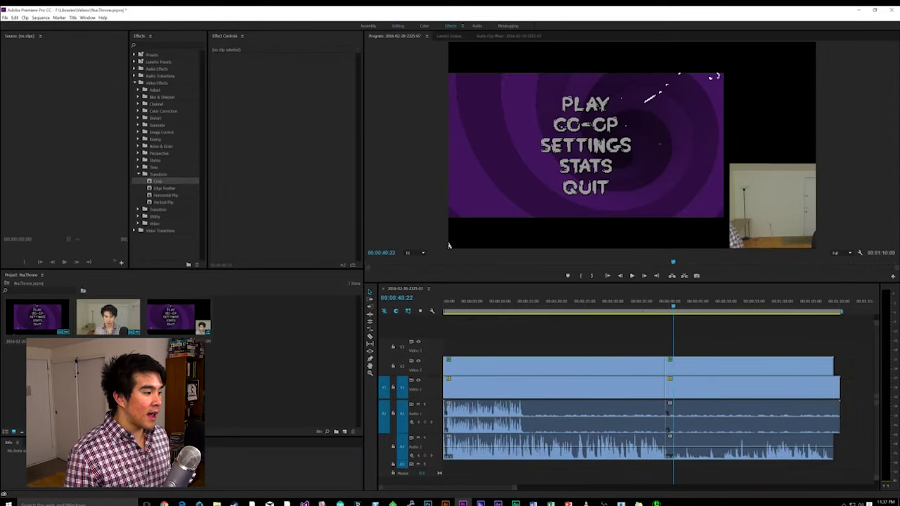
Import MLG.mp4 from F:\VideoAssets and preview it in the Source monitor near 00:01:30:22
double_click(217, 378)
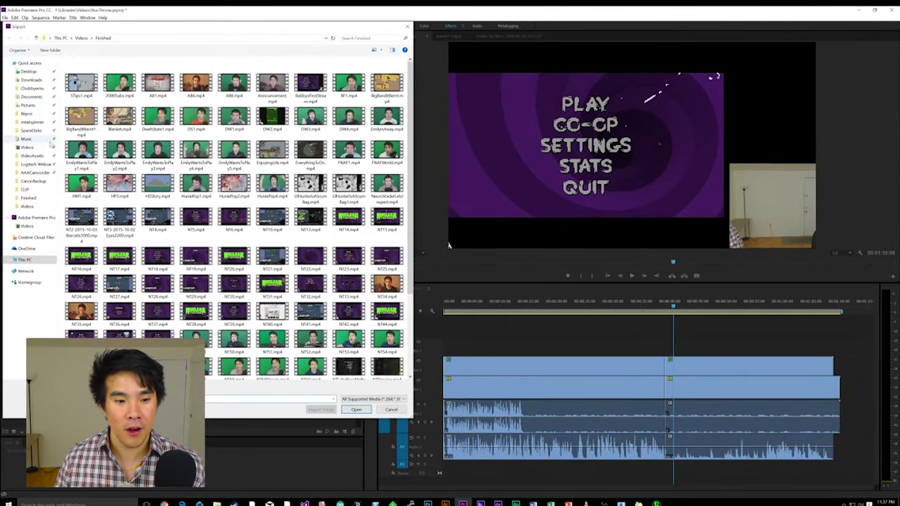
click(34, 156)
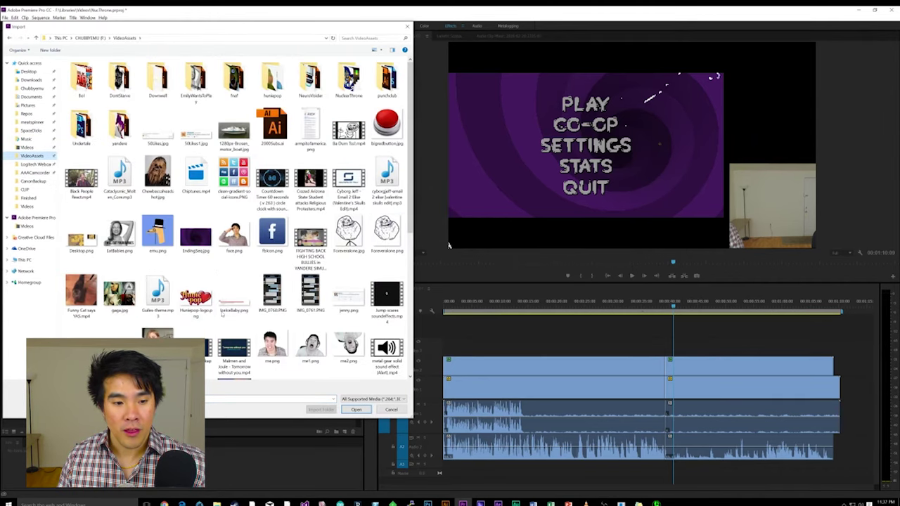
scroll(222, 313, down, 3)
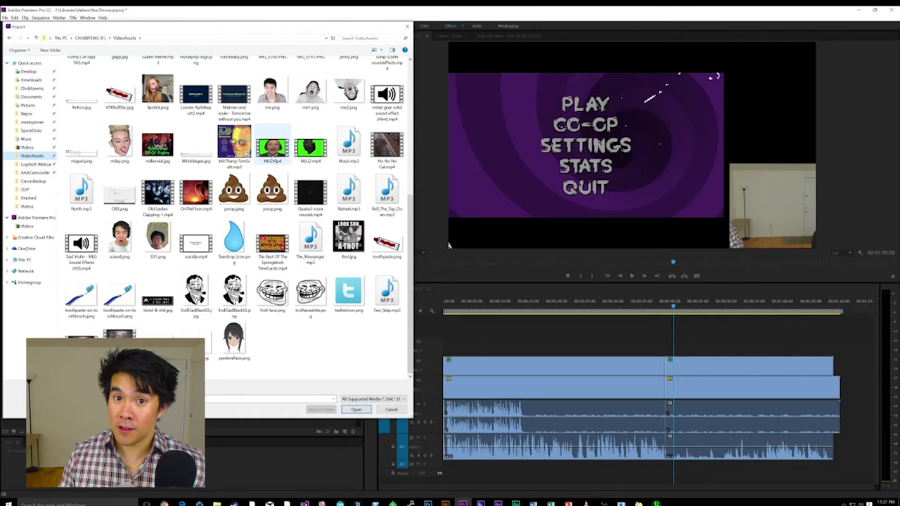
double_click(272, 149)
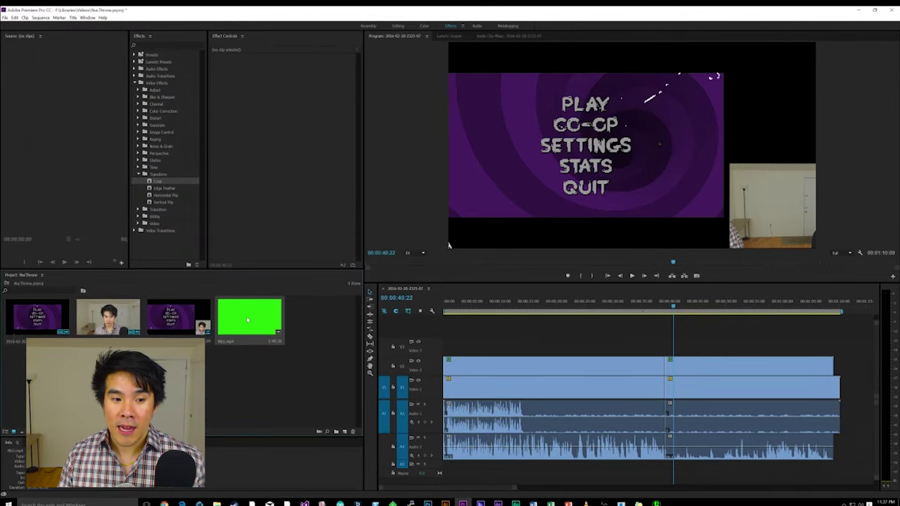
double_click(248, 321)
drag(93, 252, 115, 250)
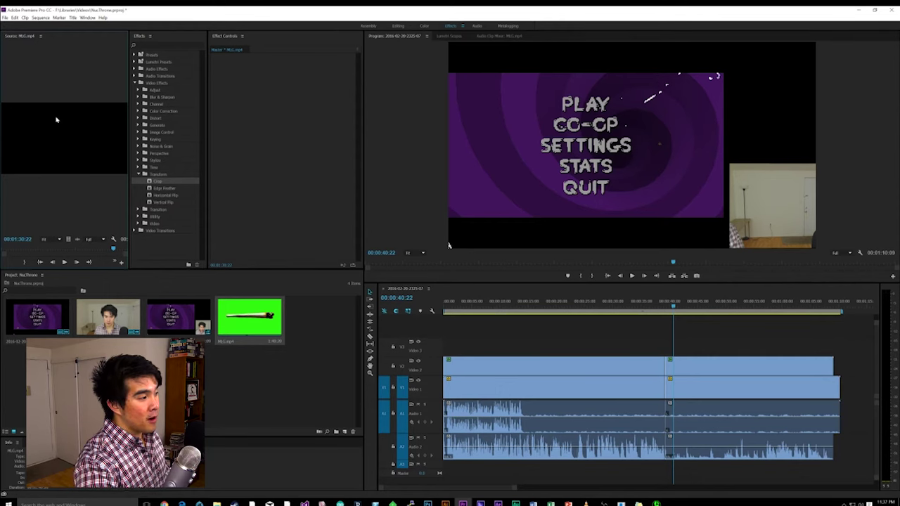
Play through the sad melody in MLG.mp4 to mark it, then bring up Make Subclip
key(space)
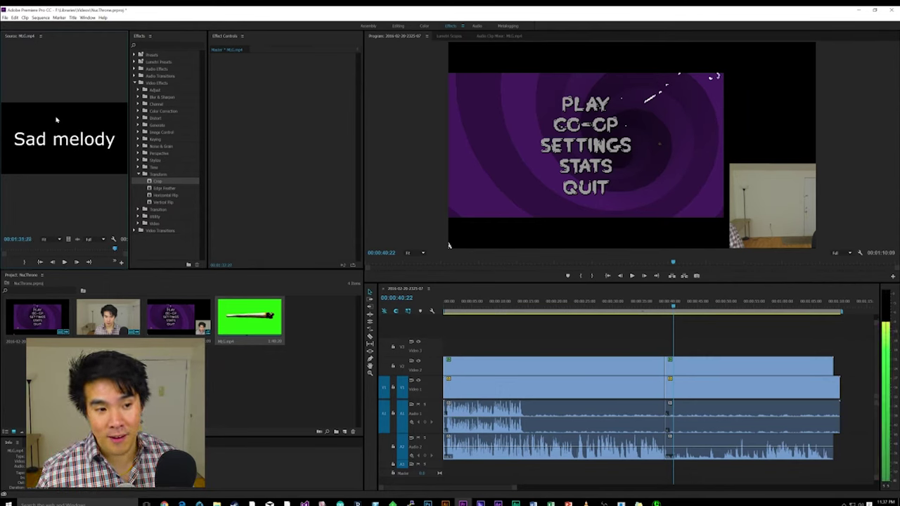
key(space)
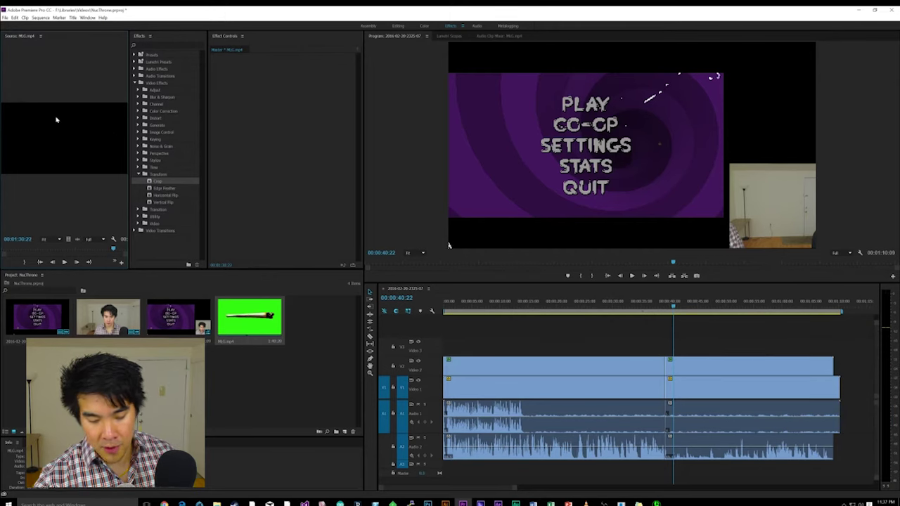
key(space)
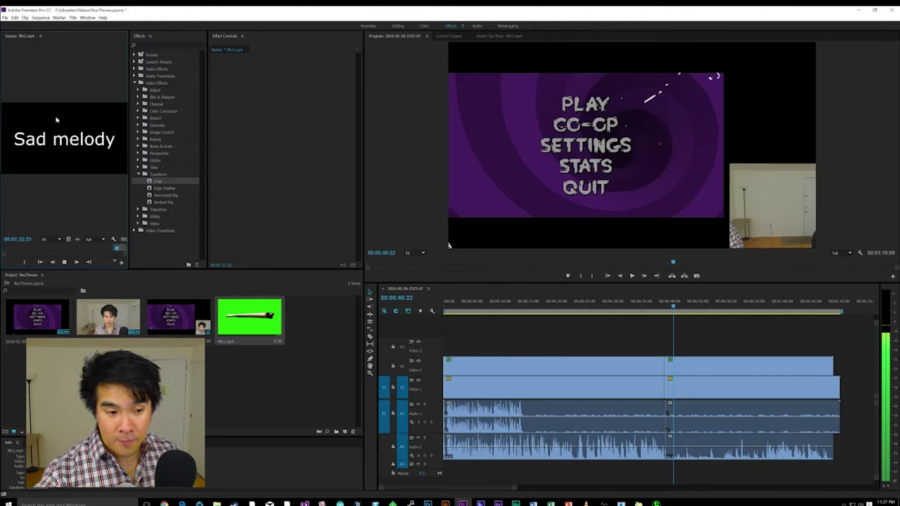
key(space)
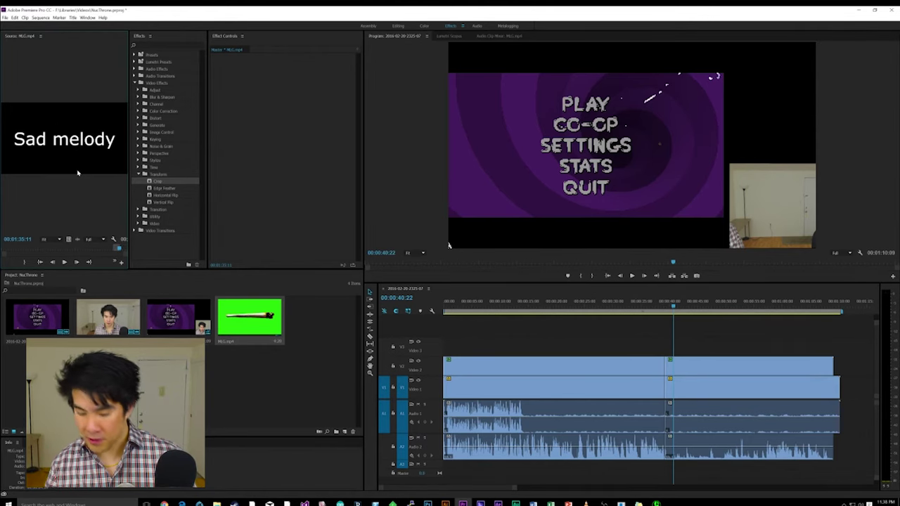
key(ctrl+u)
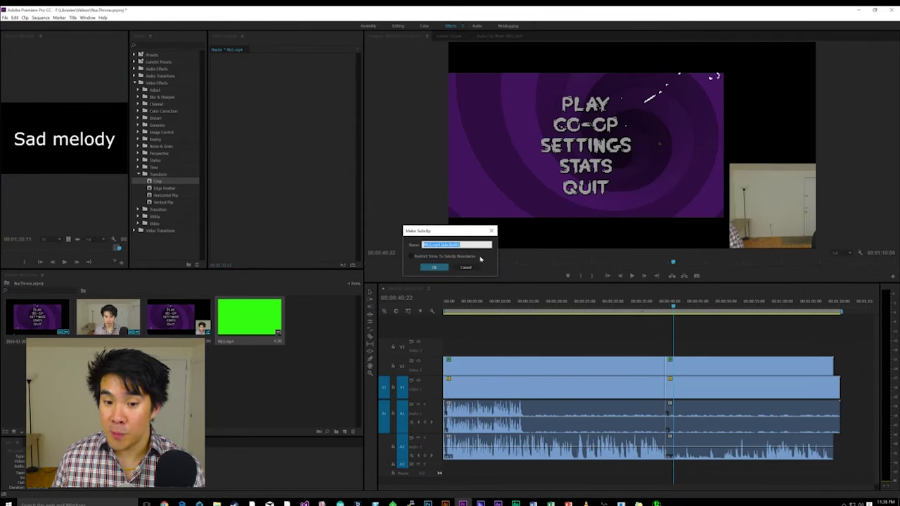
Name the MLG.mp4 subclip 'sad violin', confirm it, and play it in the Source monitor
text(sad violin)
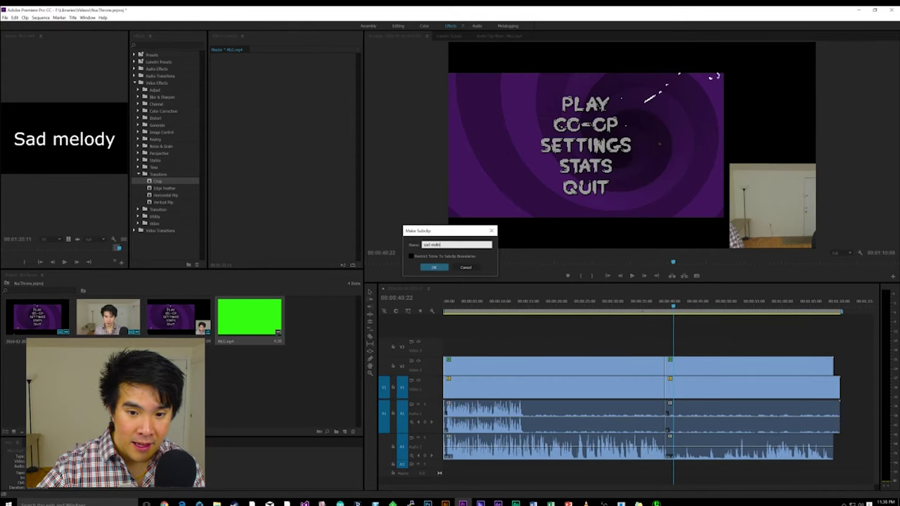
key(Return)
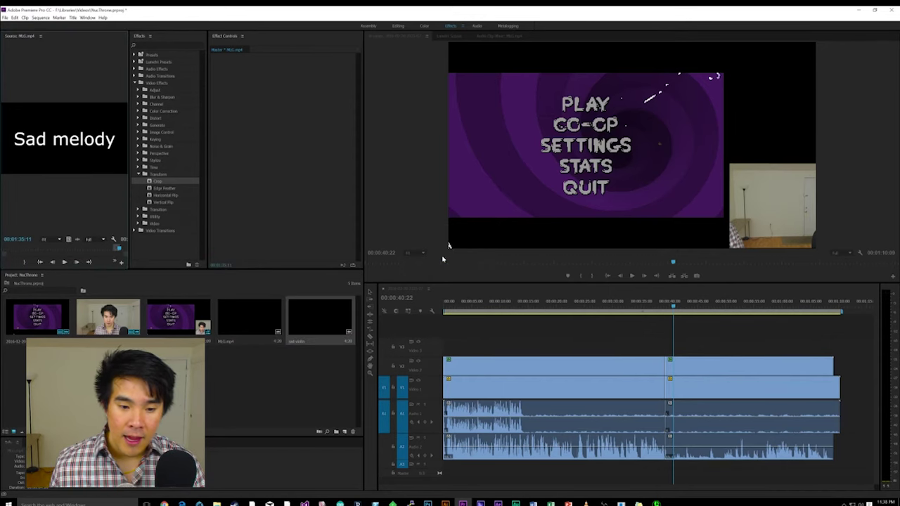
key(space)
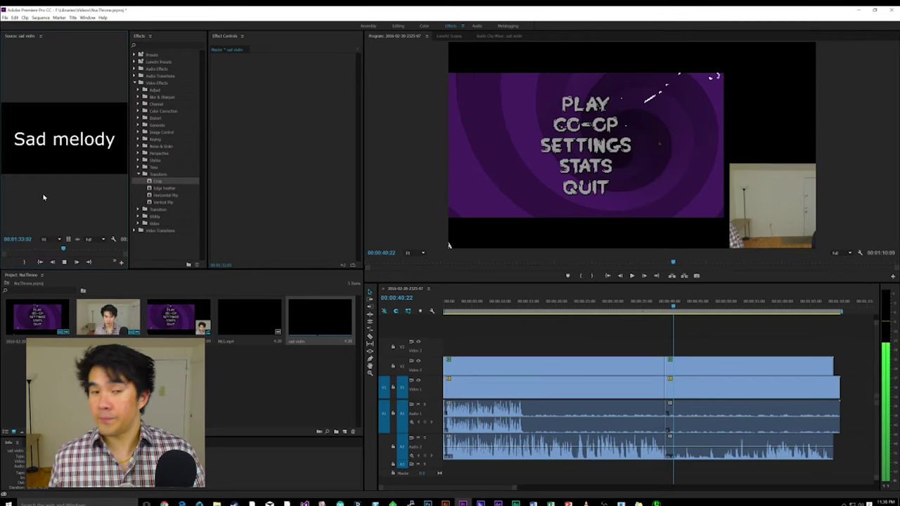
Place only the sad violin audio on track A2 and play the sequence to check it
key(space)
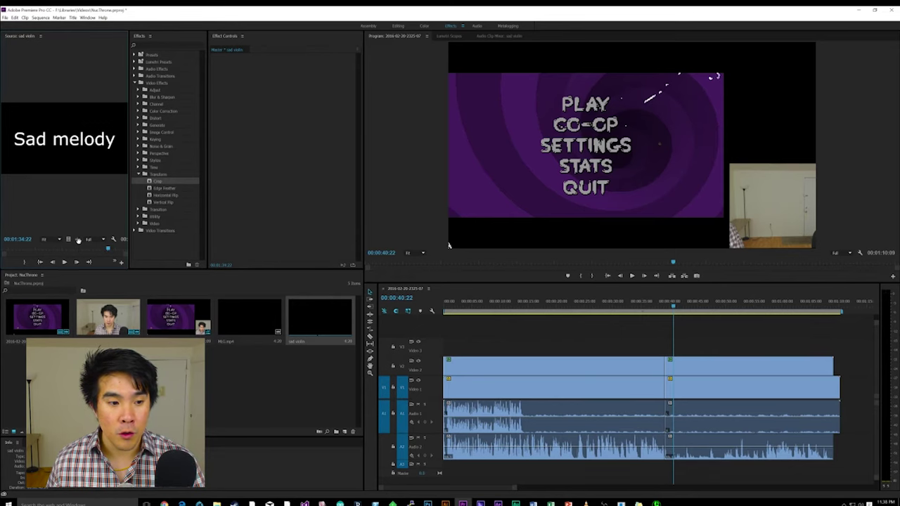
click(78, 240)
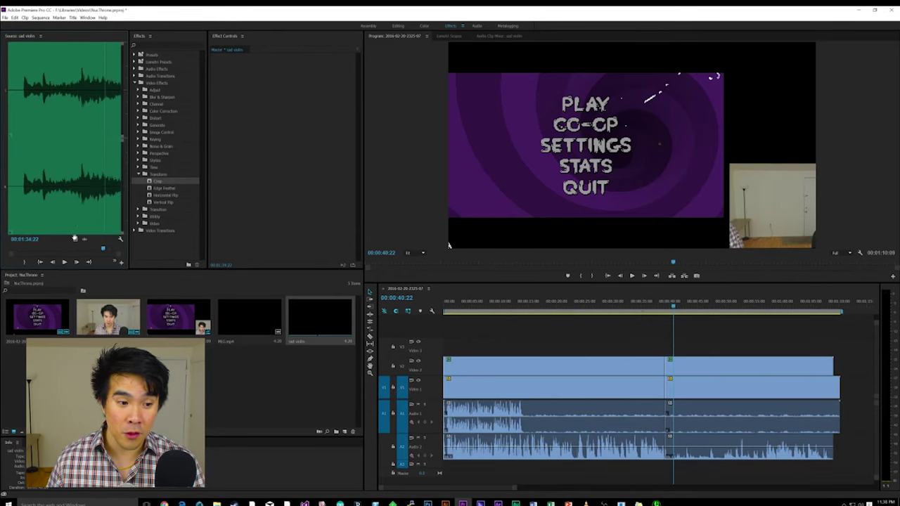
click(75, 239)
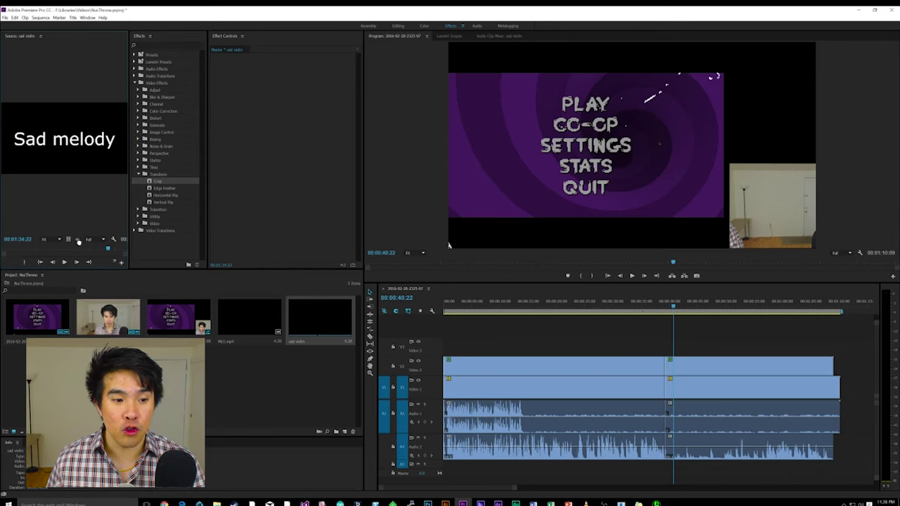
drag(77, 240, 672, 450)
click(652, 306)
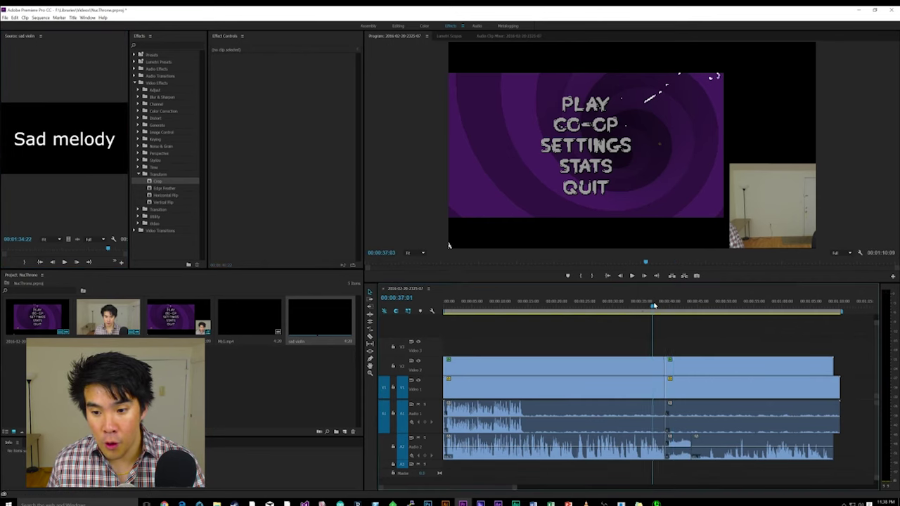
key(space)
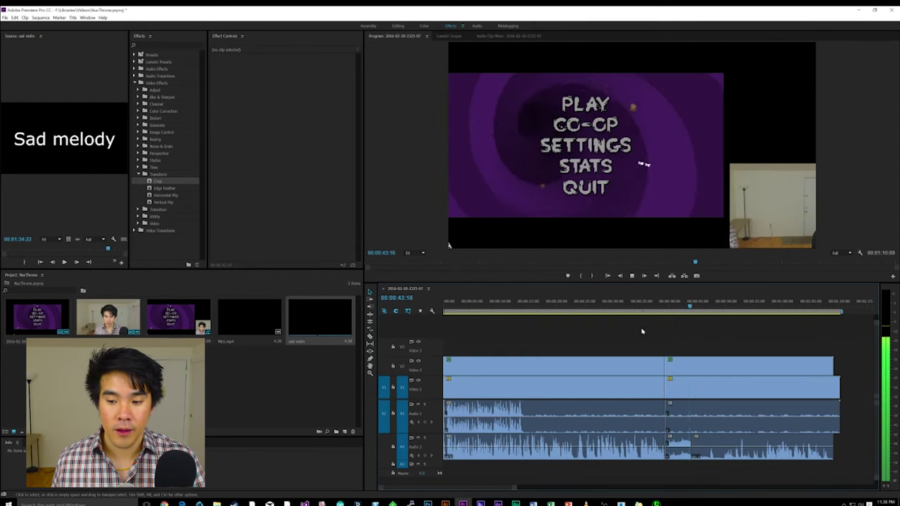
key(space)
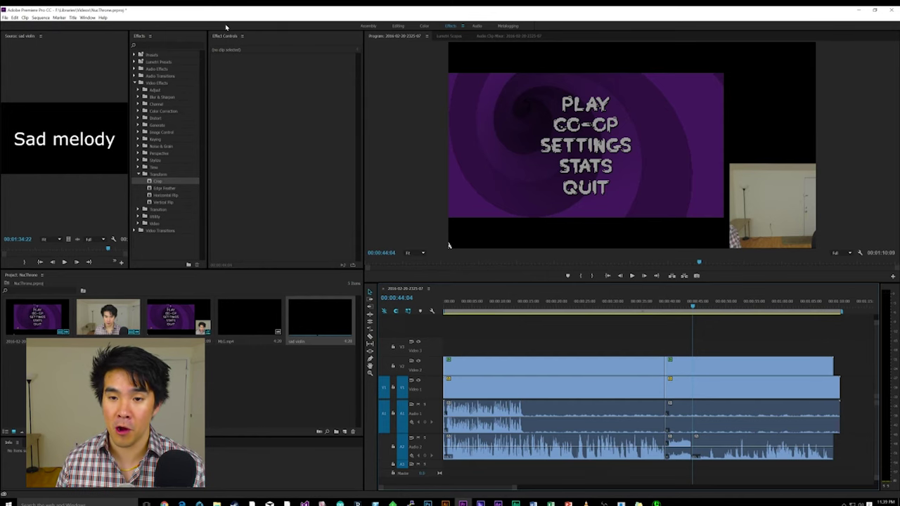
Open Export Settings for the sequence with Source Range set to Entire Sequence
key(ctrl+m)
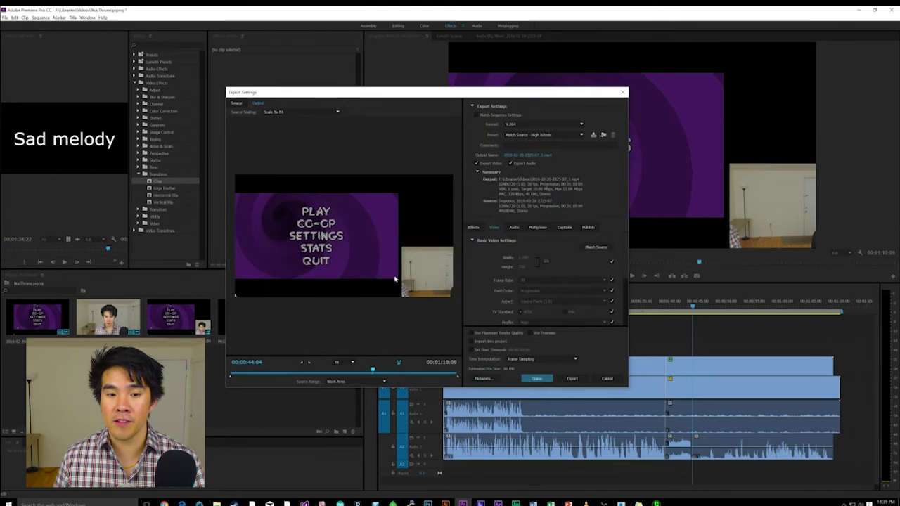
click(359, 381)
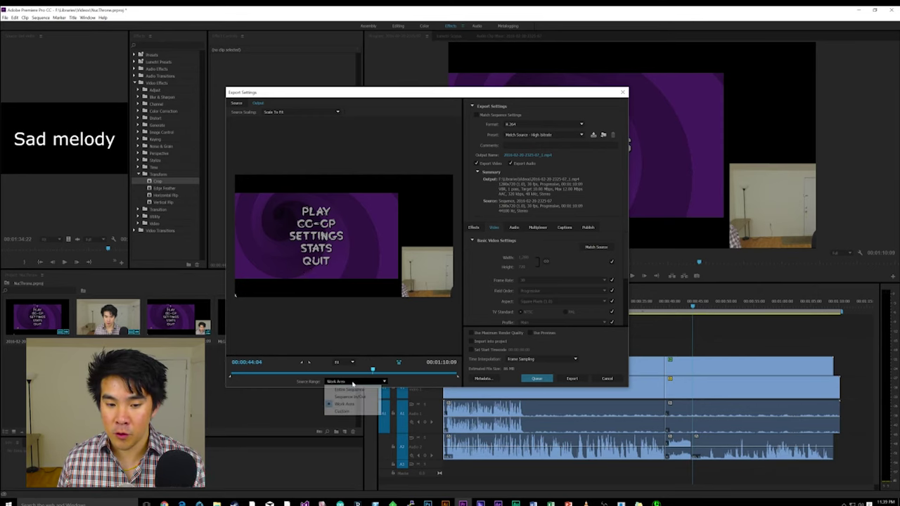
click(350, 390)
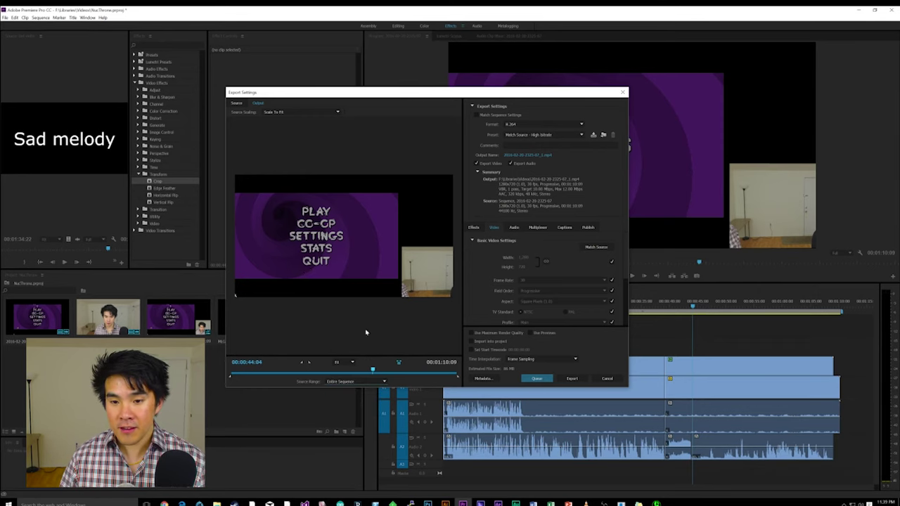
Name the output NuclearThrone1.mp4 in Videos and add the export to the Media Encoder queue
click(528, 154)
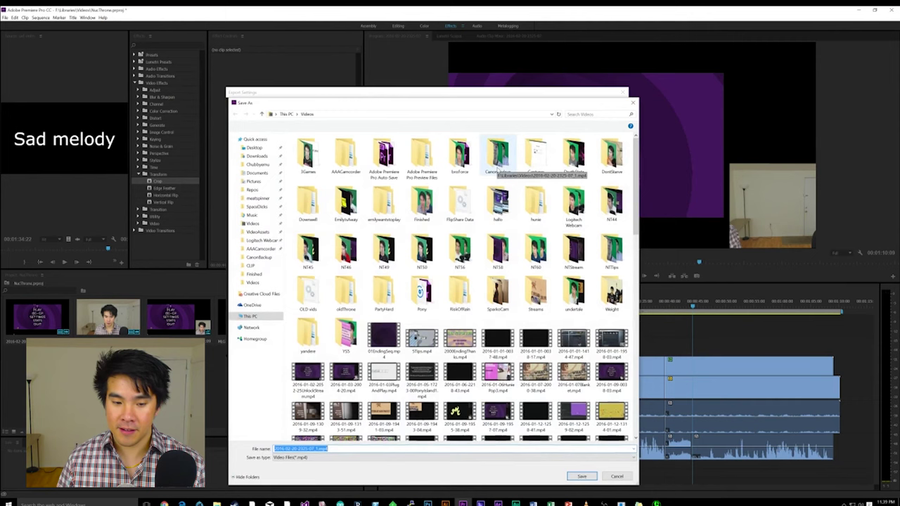
text(Nucle)
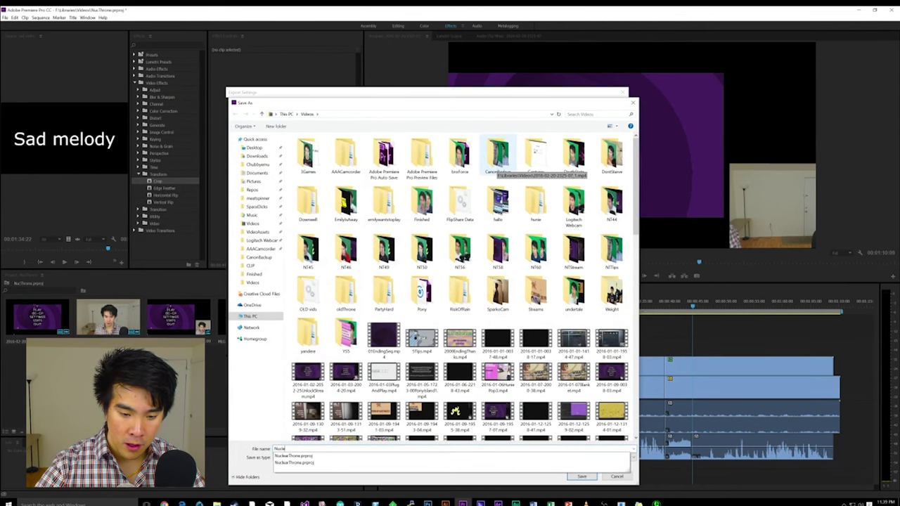
text(arWThrone)
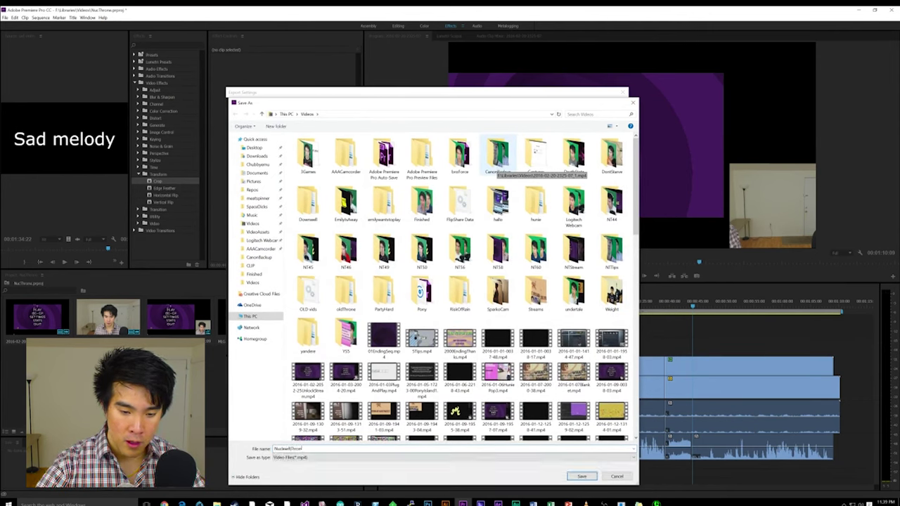
text(1)
click(580, 476)
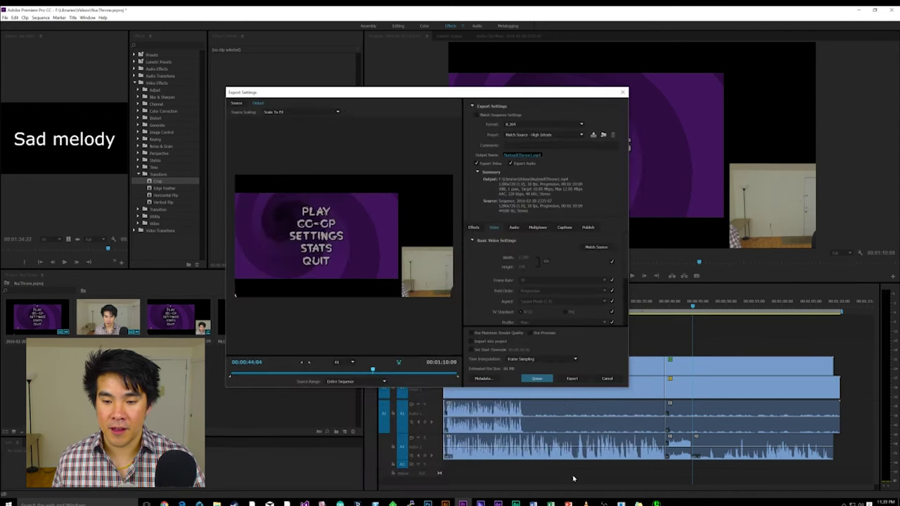
click(535, 380)
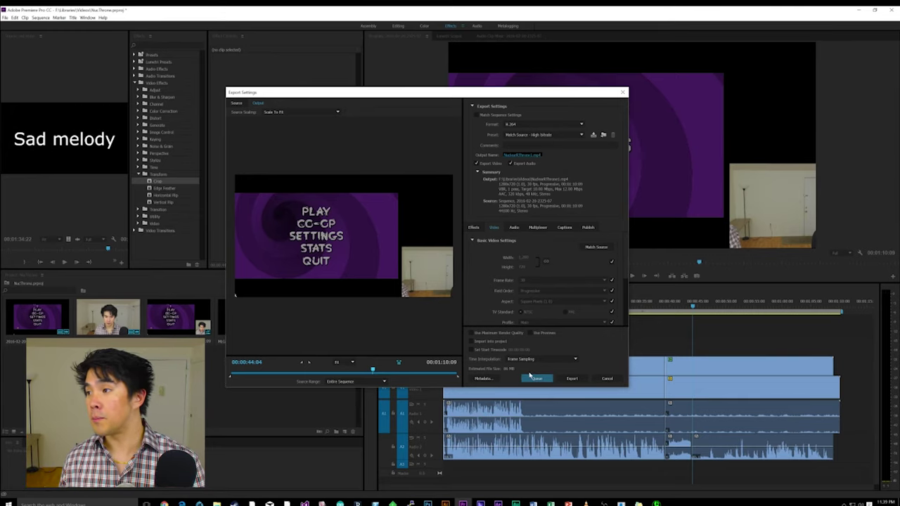